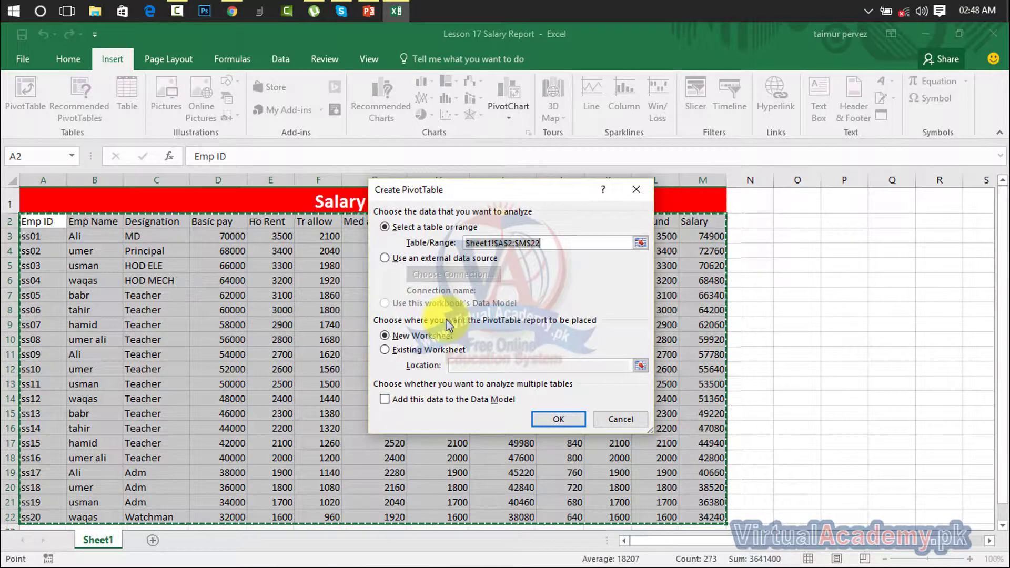
Step: Examine the existing connections and tables offered when the PivotTable uses an external data source
click(411, 258)
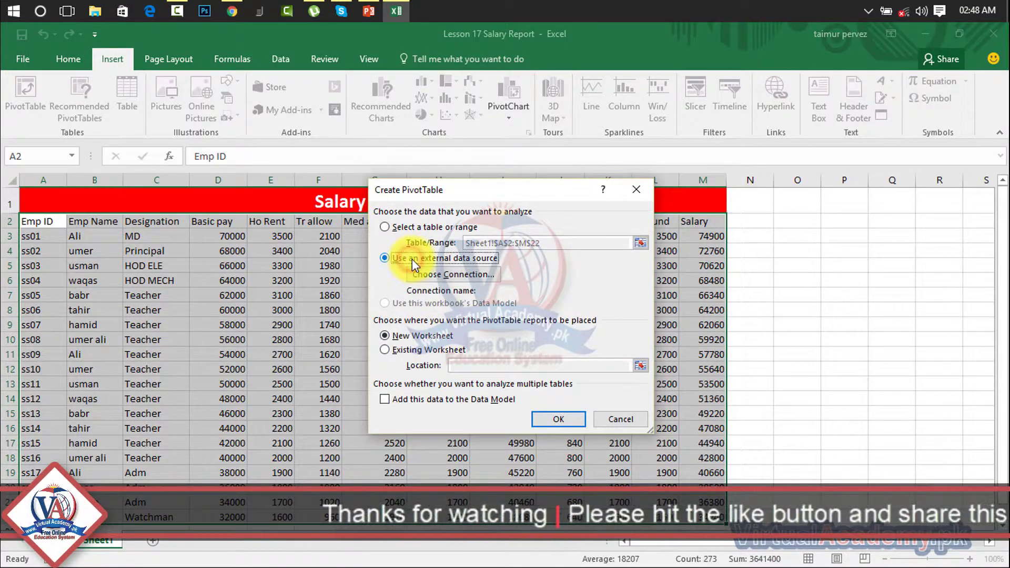
click(442, 274)
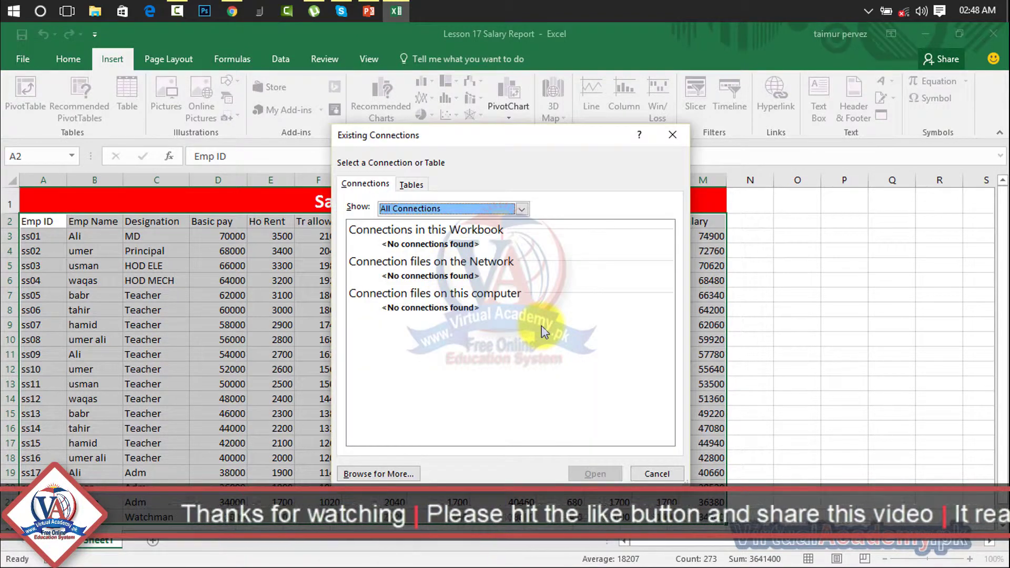
click(524, 209)
click(517, 229)
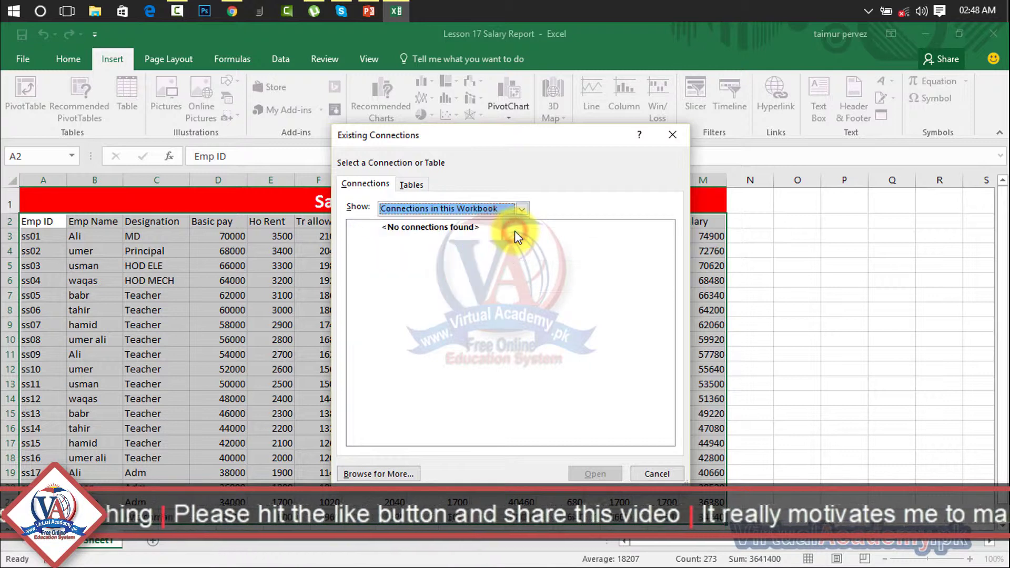
click(525, 206)
click(499, 260)
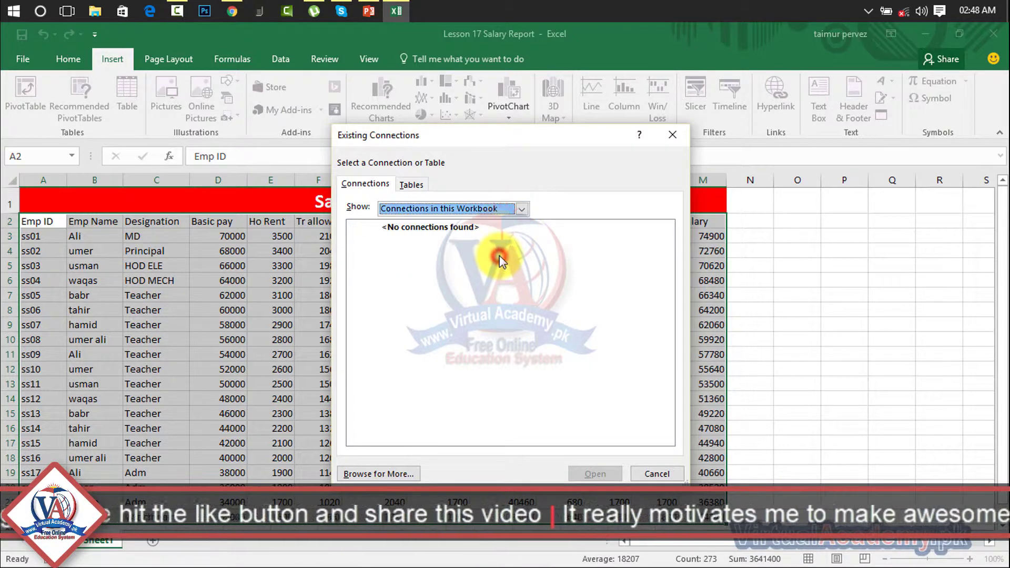
click(415, 184)
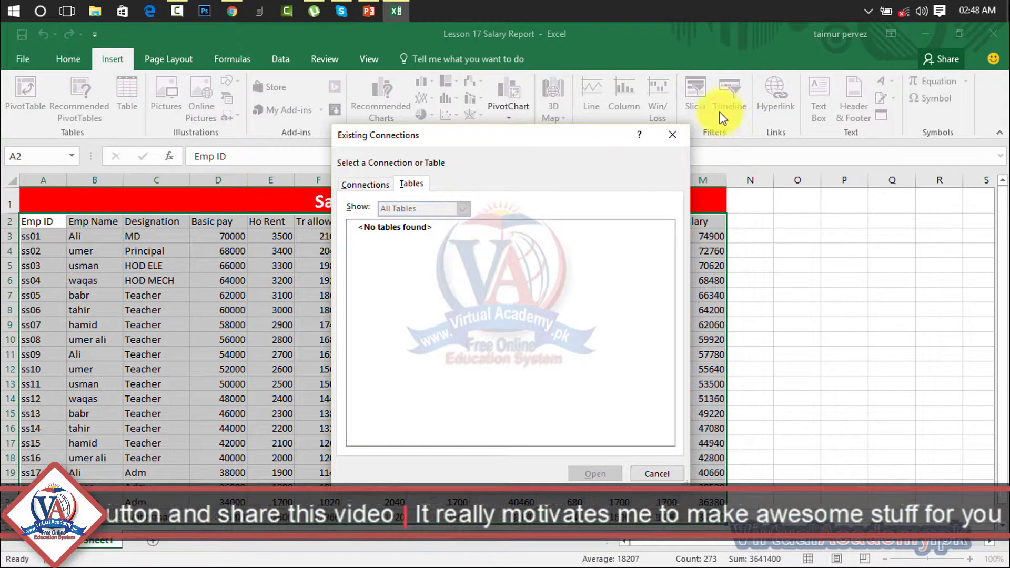
click(673, 135)
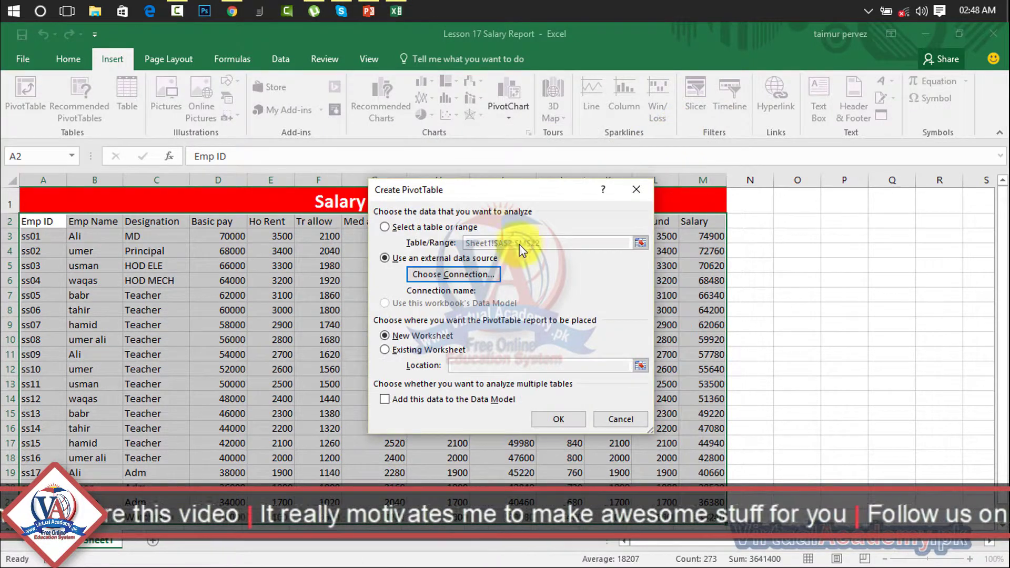
Step: Create a PivotTable from the range Sheet1!$A$2:$M$22 on a new worksheet and add the Emp ID field to its rows
click(384, 227)
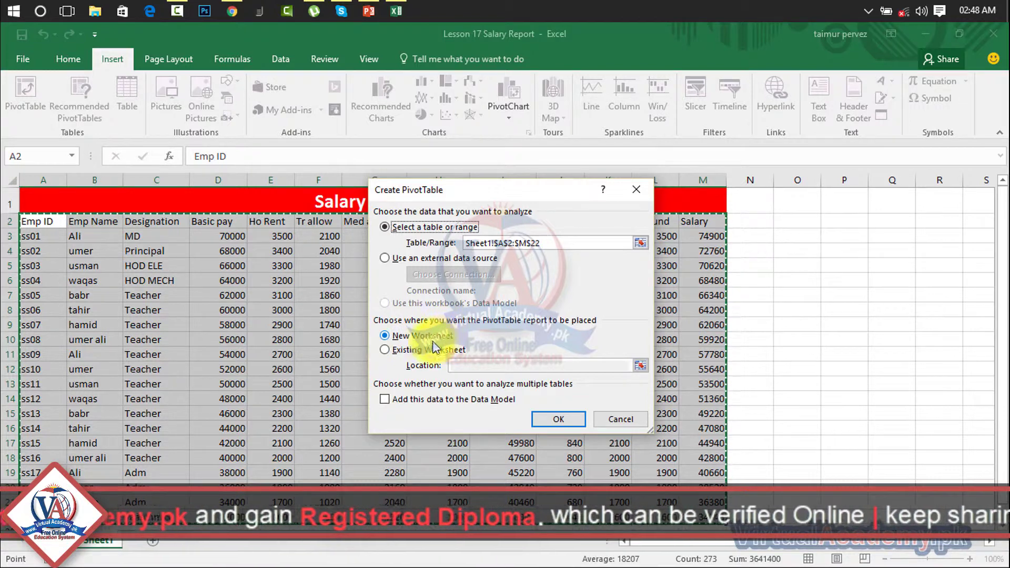
click(553, 424)
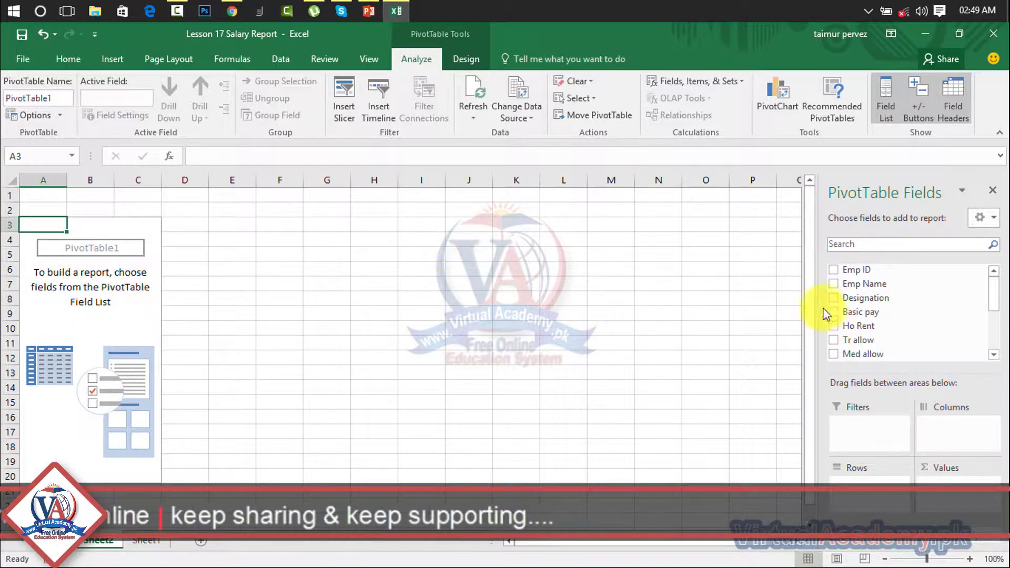
click(832, 271)
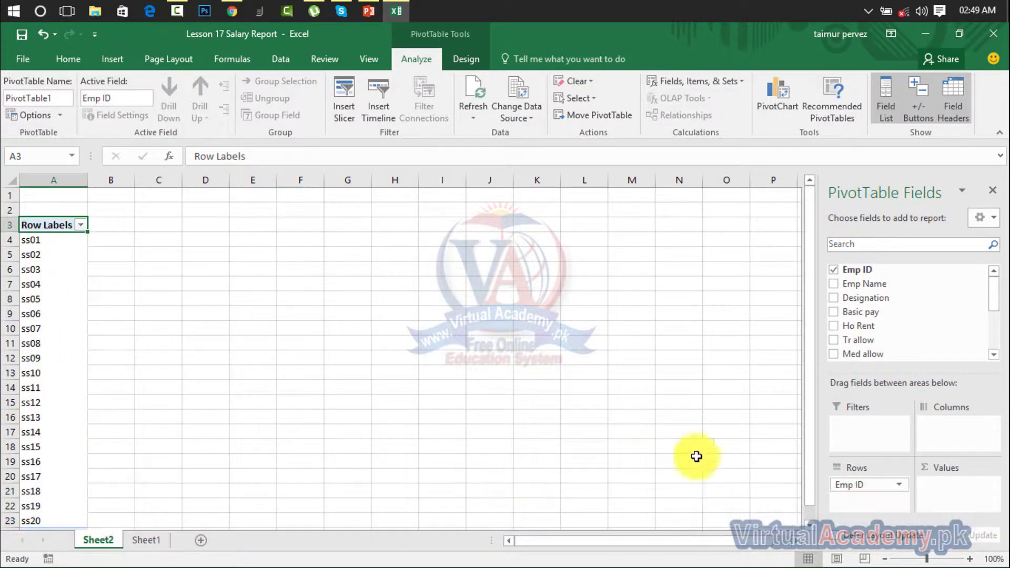
Step: Try the Emp ID field in the Filters, Columns and Values areas in turn, and return it to Rows
drag(850, 485, 847, 428)
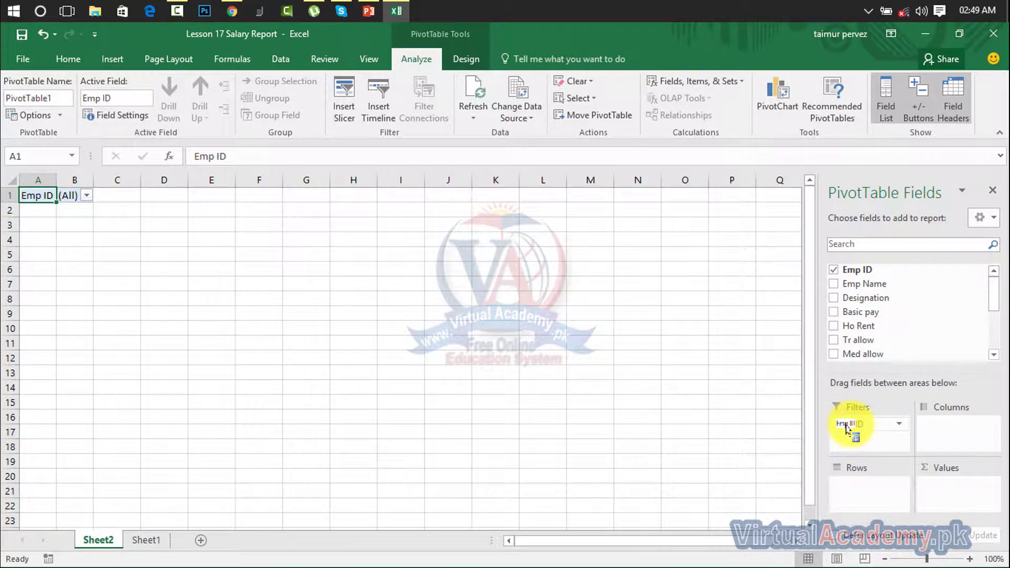
drag(852, 428, 938, 429)
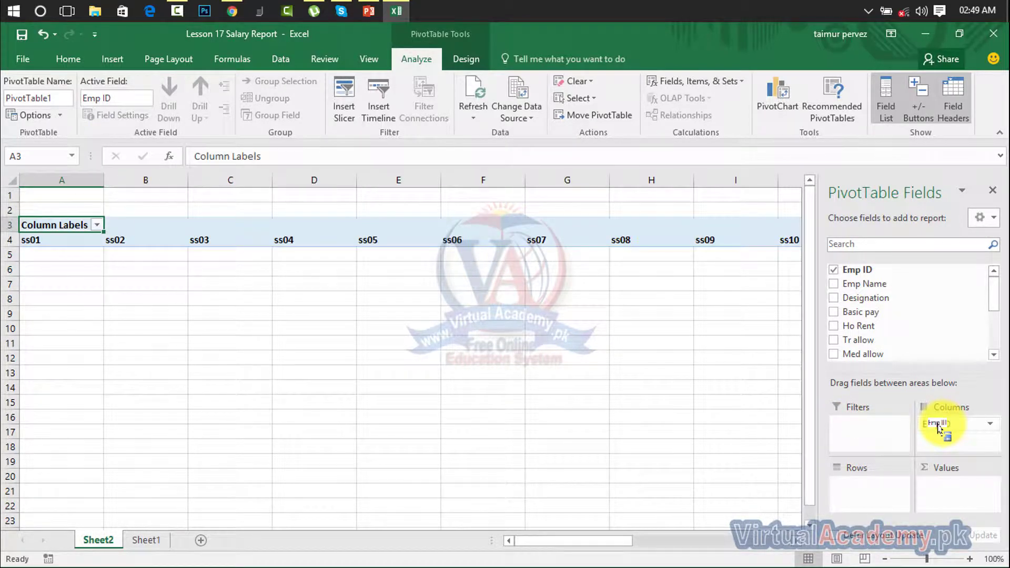
drag(937, 427, 940, 493)
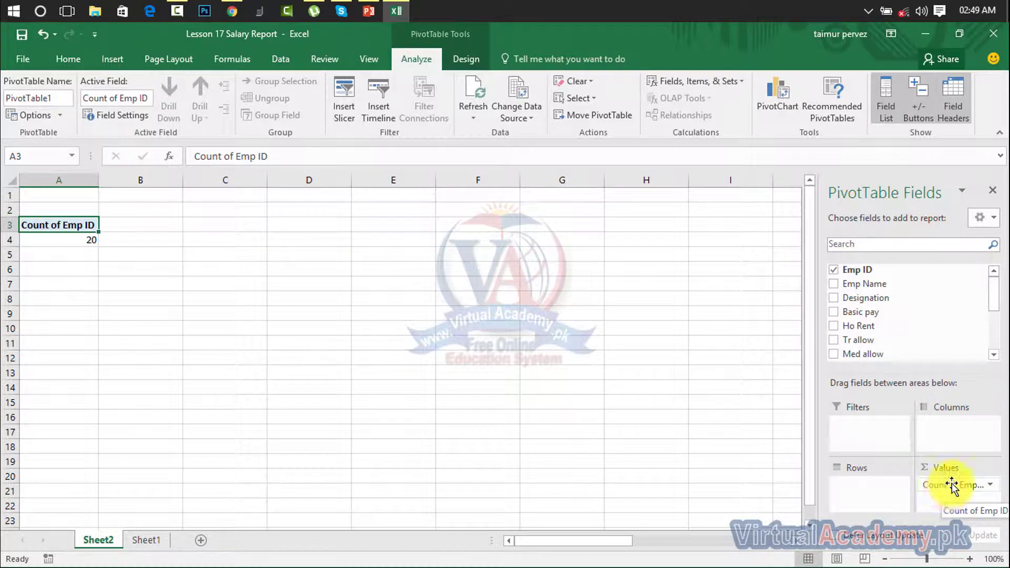
drag(951, 485, 842, 492)
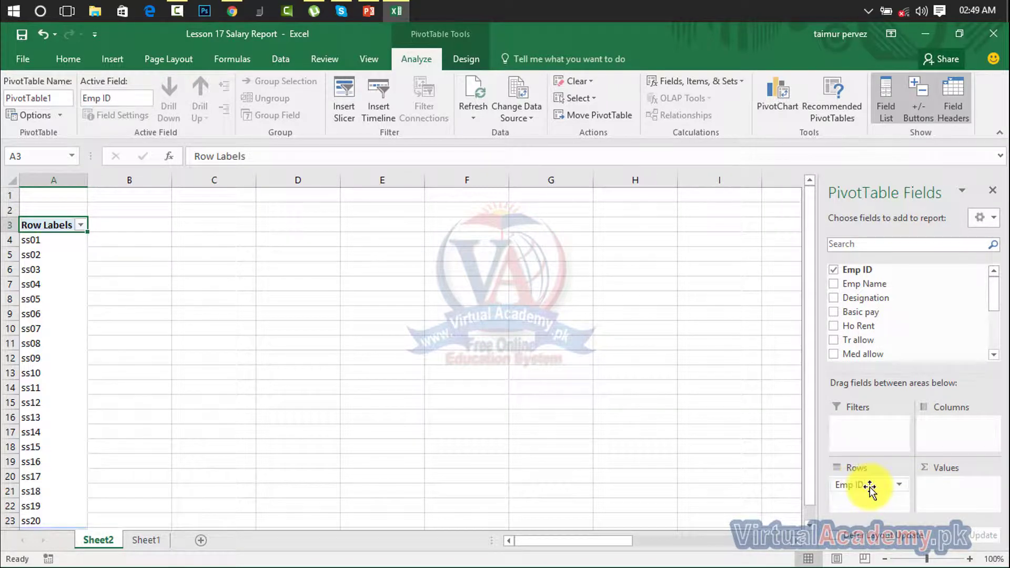
Step: Try the Emp Name and Designation fields one at a time under Emp ID, removing each again
click(834, 285)
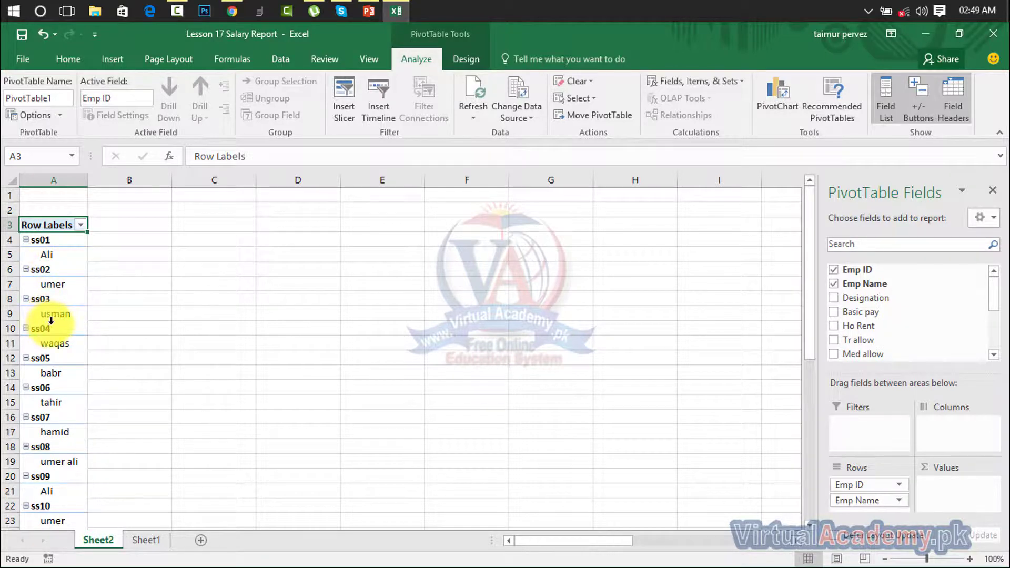
click(834, 288)
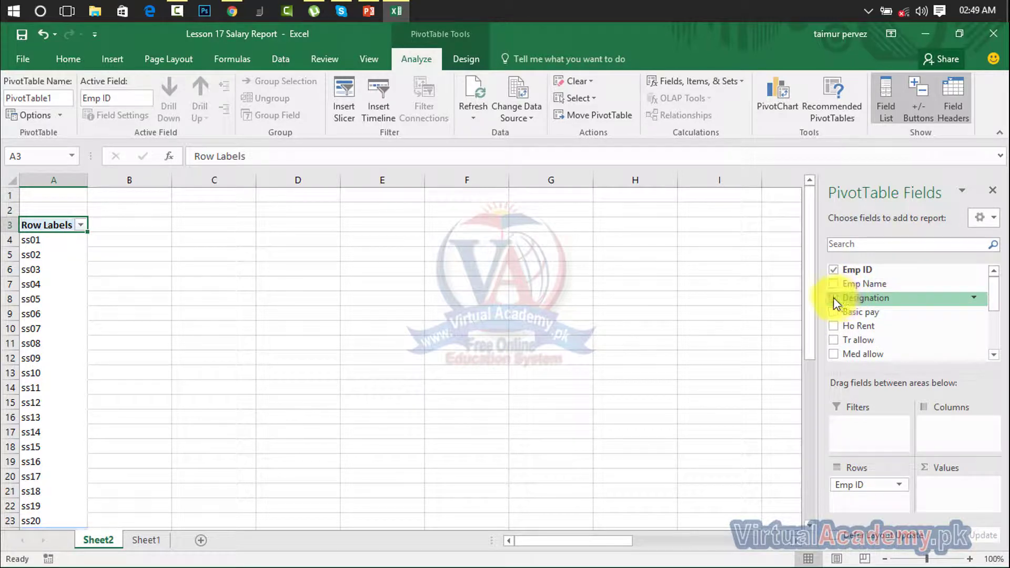
click(833, 298)
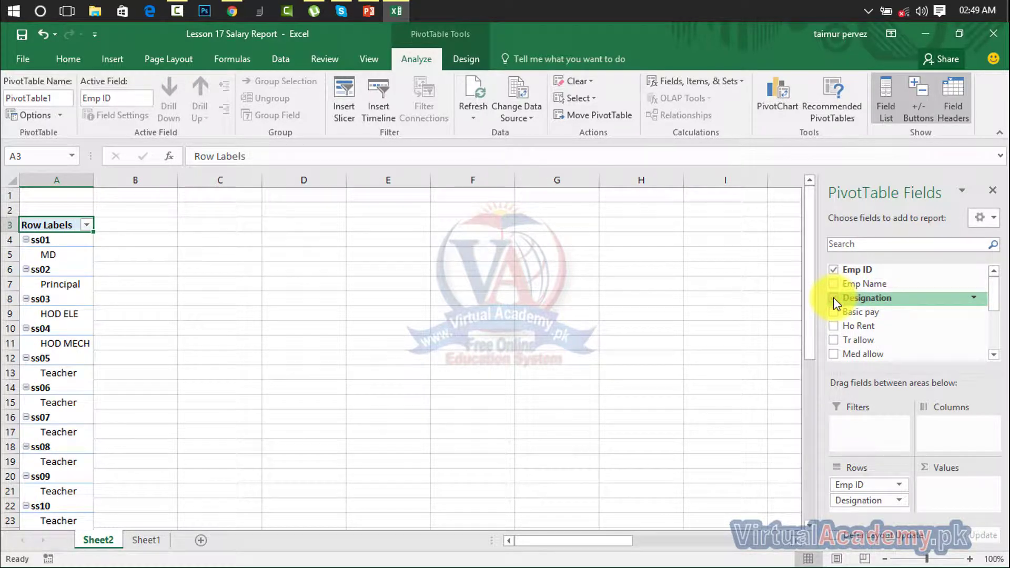
click(833, 297)
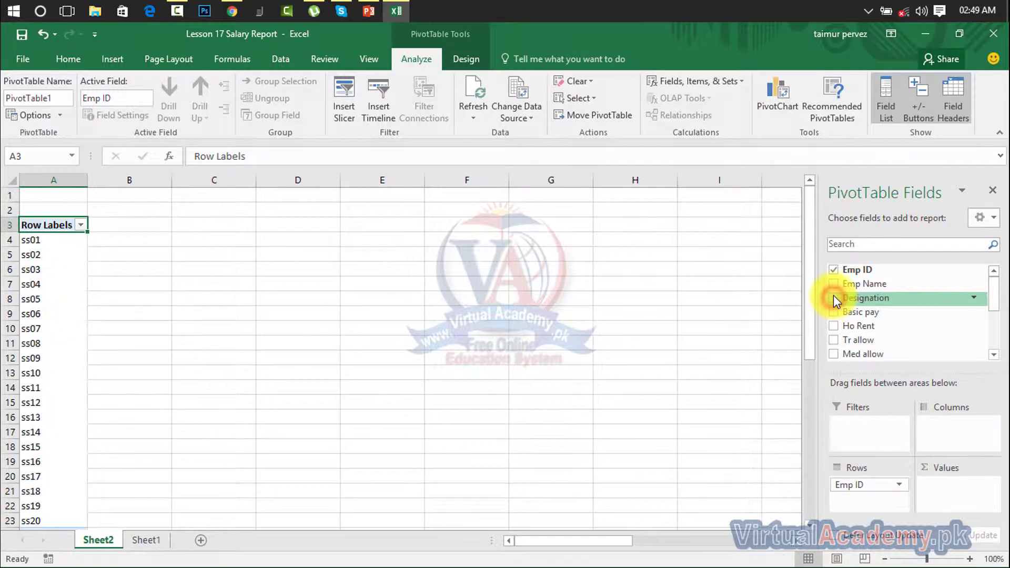
Step: Add Emp Name and Designation to the PivotTable rows, and Basic pay, Ho Rent and Tr allow as summed values
click(833, 285)
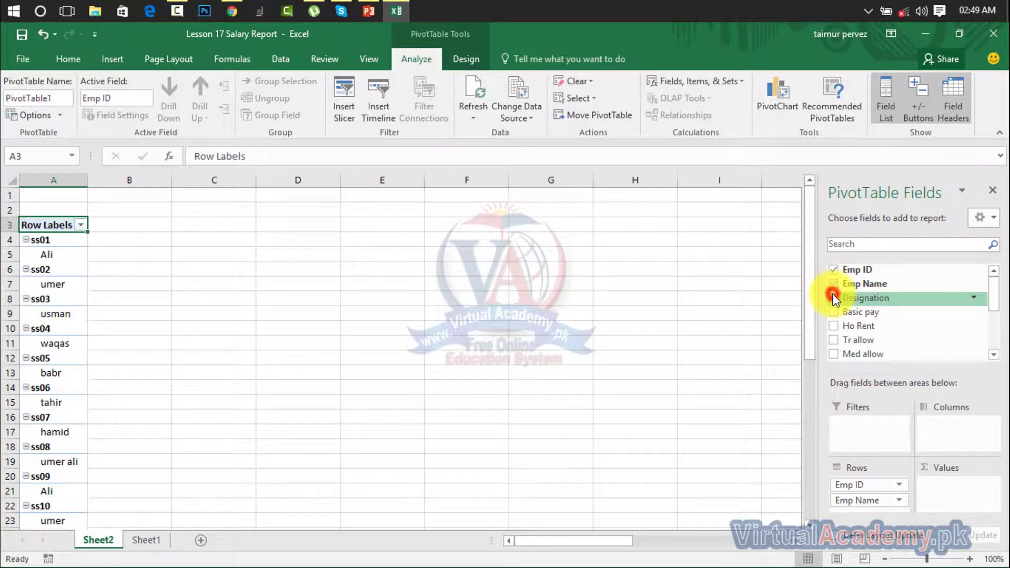
click(834, 298)
click(833, 312)
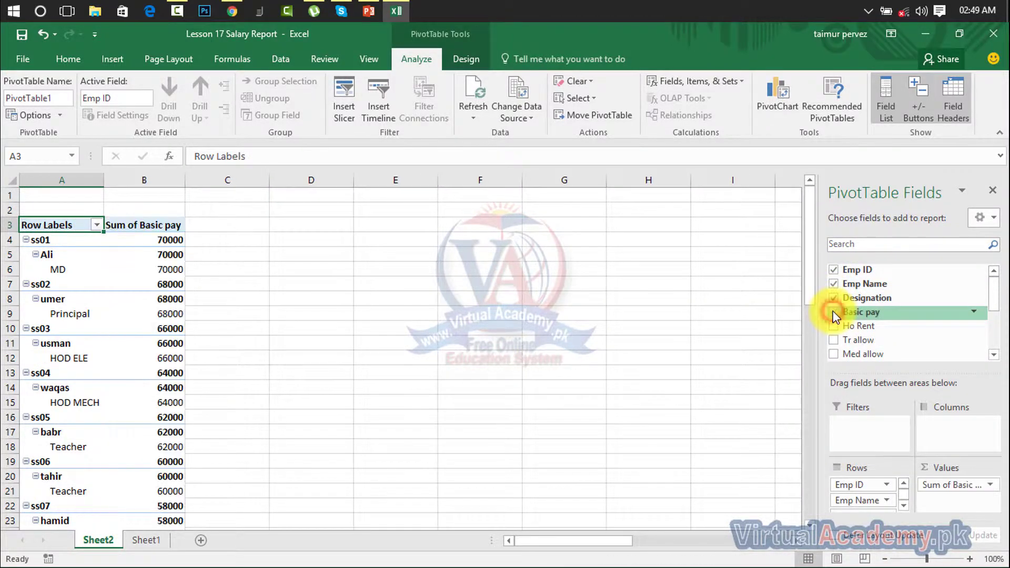
click(833, 325)
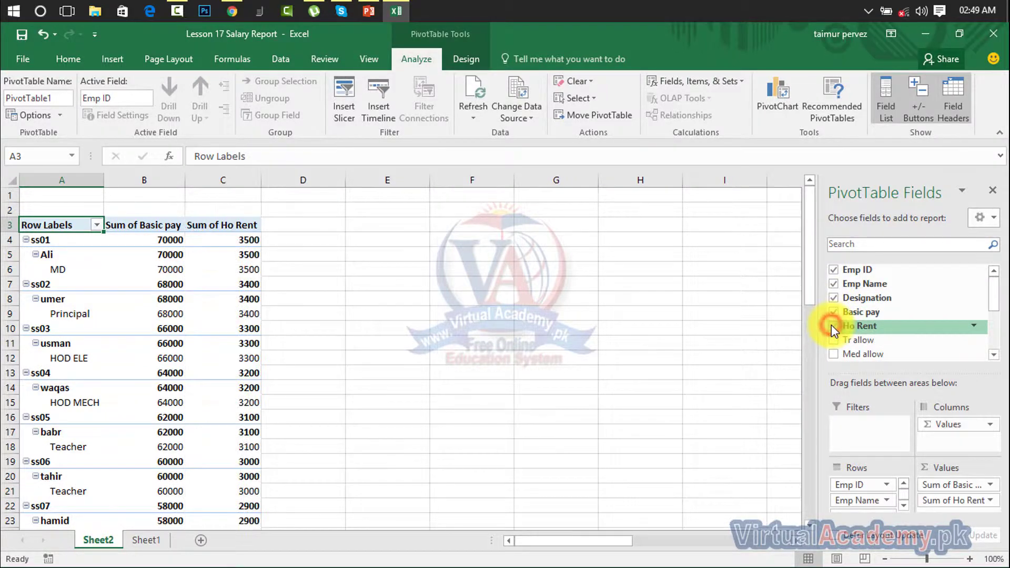
click(837, 336)
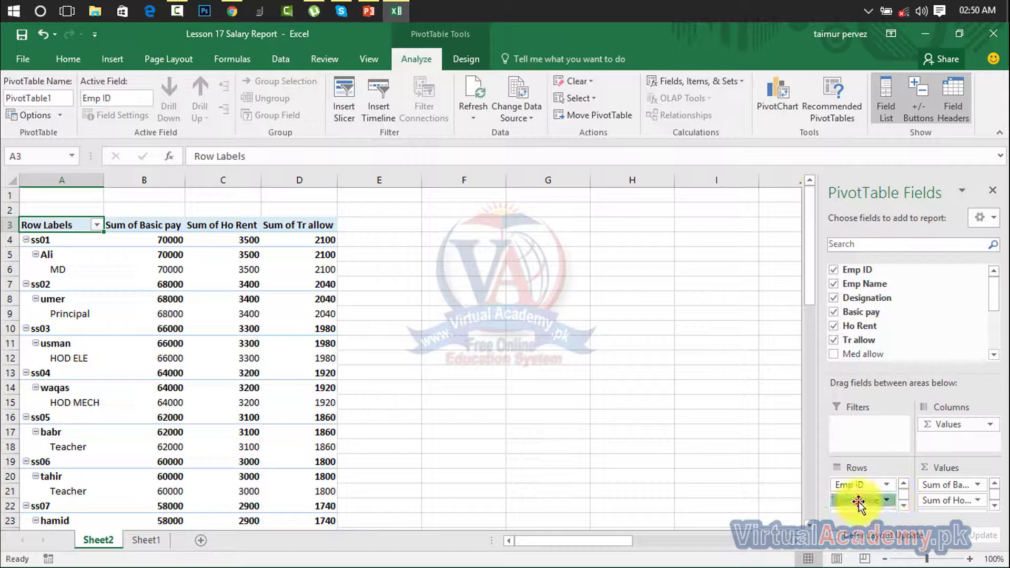
Step: Try Emp Name as a report filter and return it to the Rows area between Emp ID and Designation
drag(856, 501, 845, 439)
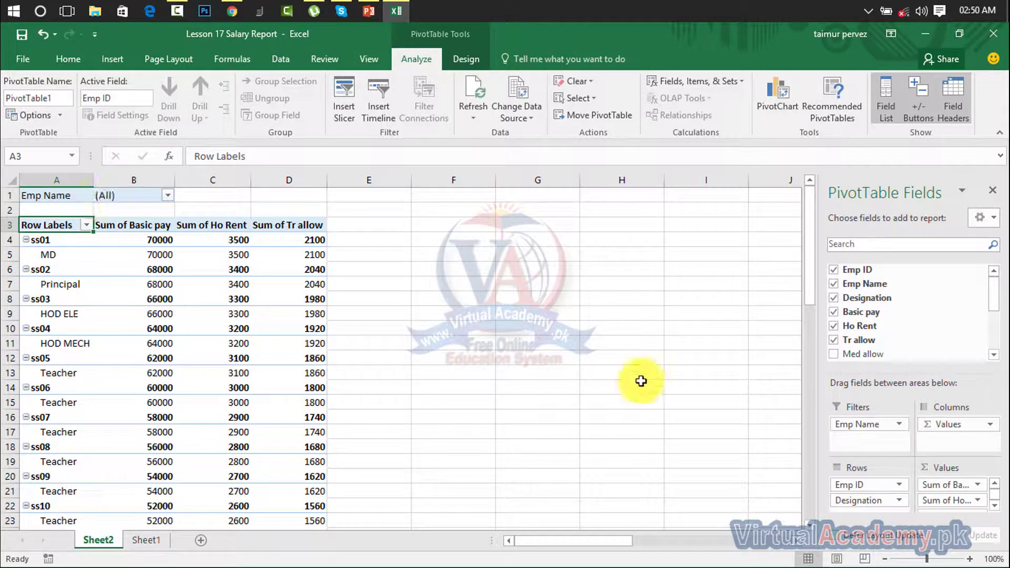
drag(853, 423, 842, 495)
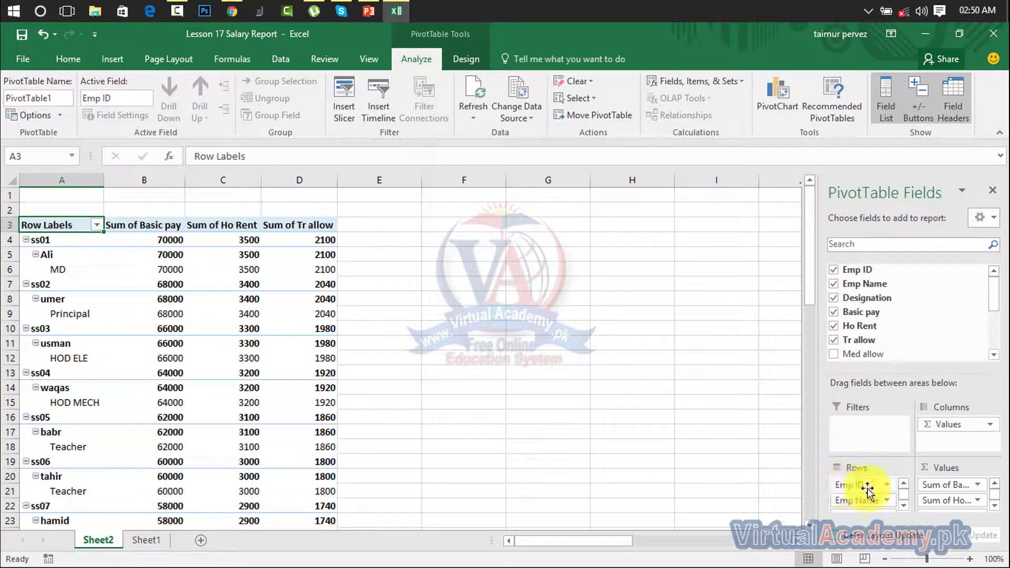
Step: Add Med allow, Child Allow, Grosspay, Tax, Fine, GP fund and Salary as summed values, and close the field list
click(840, 356)
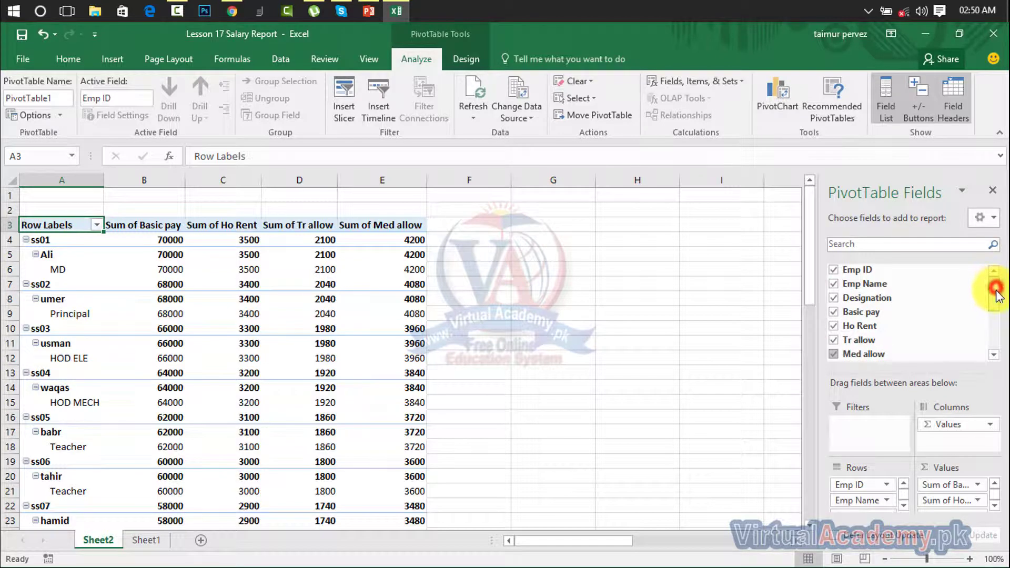
drag(993, 282, 999, 330)
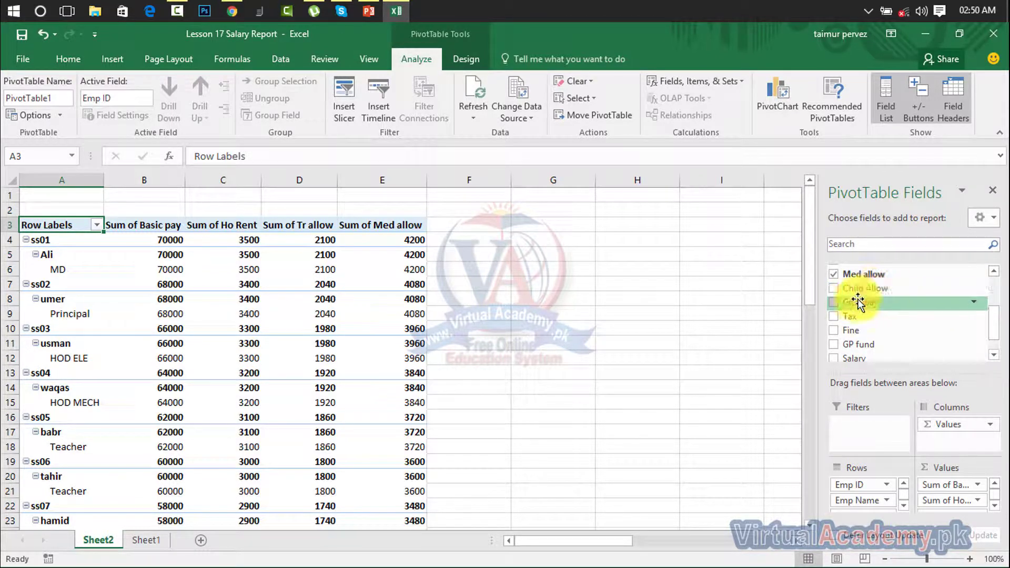
click(834, 289)
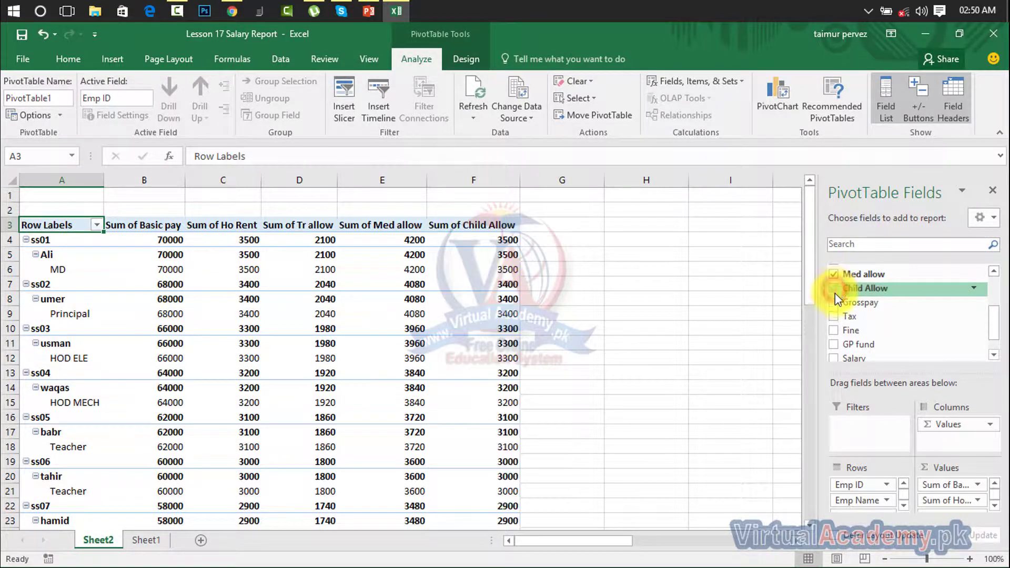
click(834, 303)
click(834, 316)
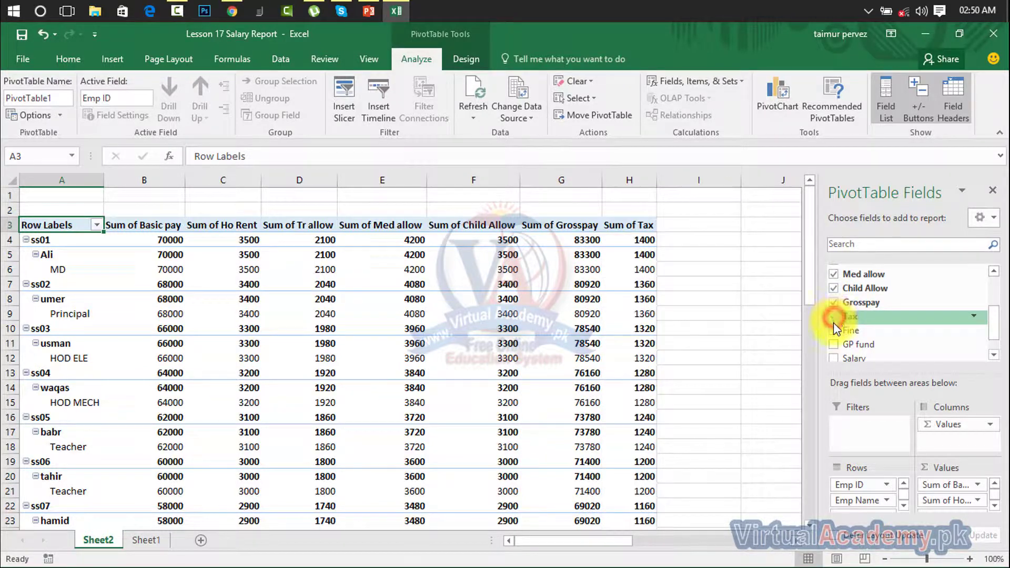
click(833, 329)
click(833, 343)
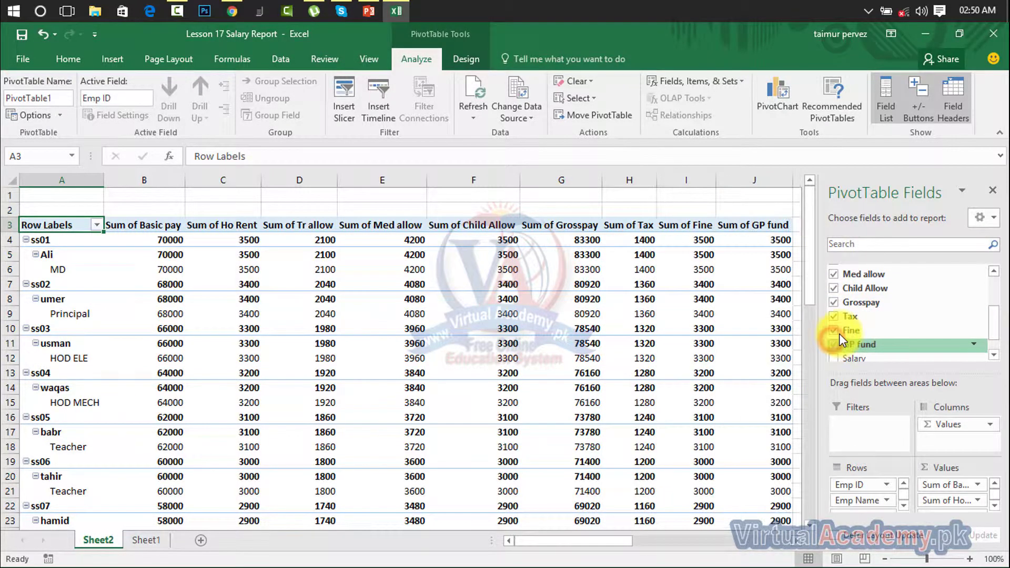
click(993, 329)
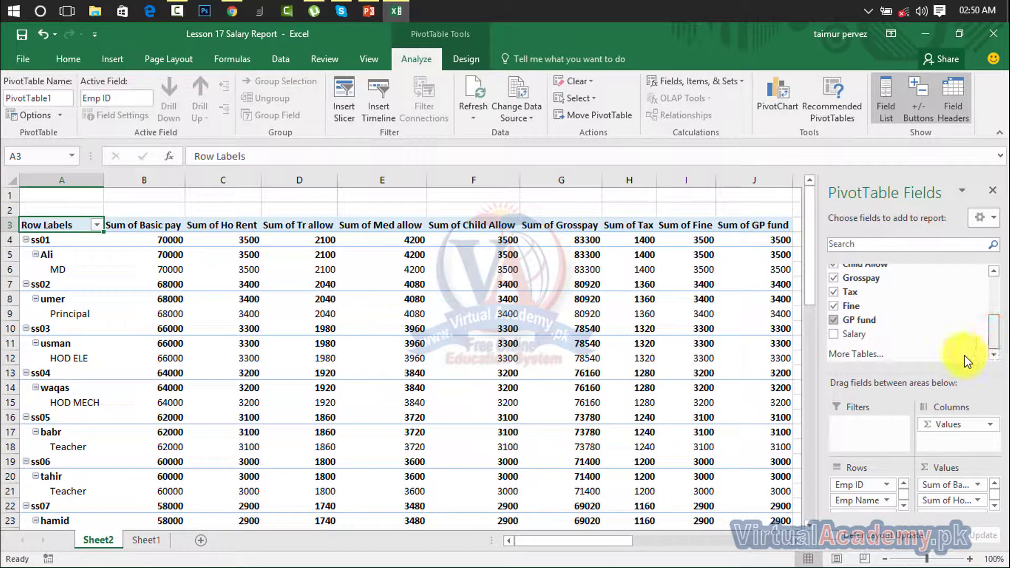
click(833, 334)
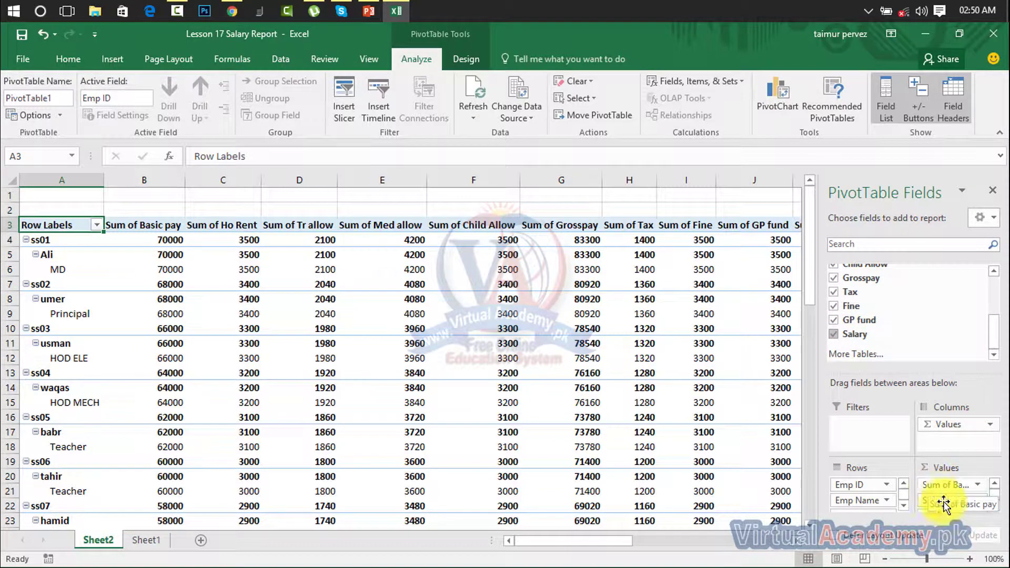
click(991, 194)
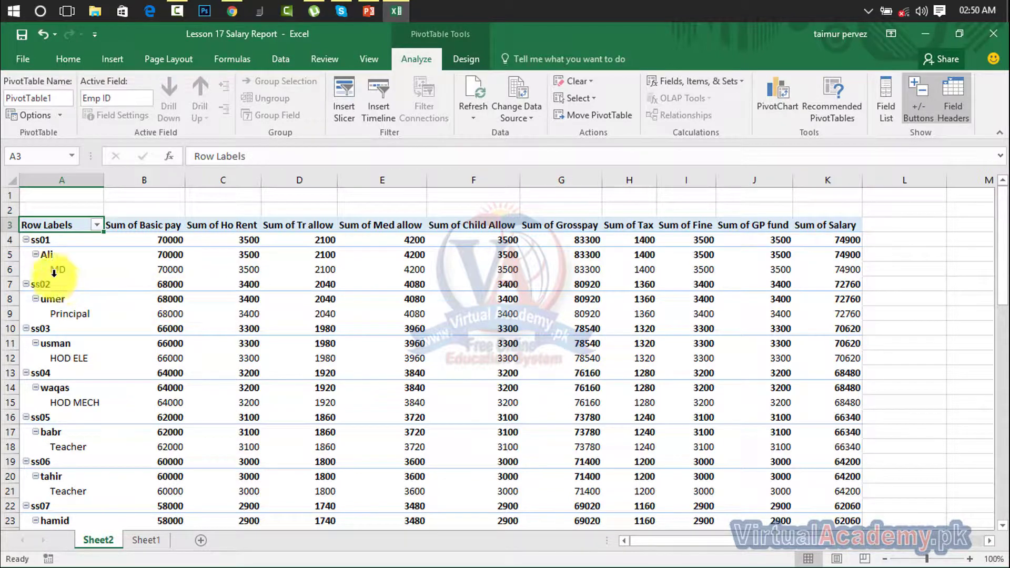
Step: Filter the PivotTable's row labels by Emp ID to show only ss03
click(96, 225)
click(49, 402)
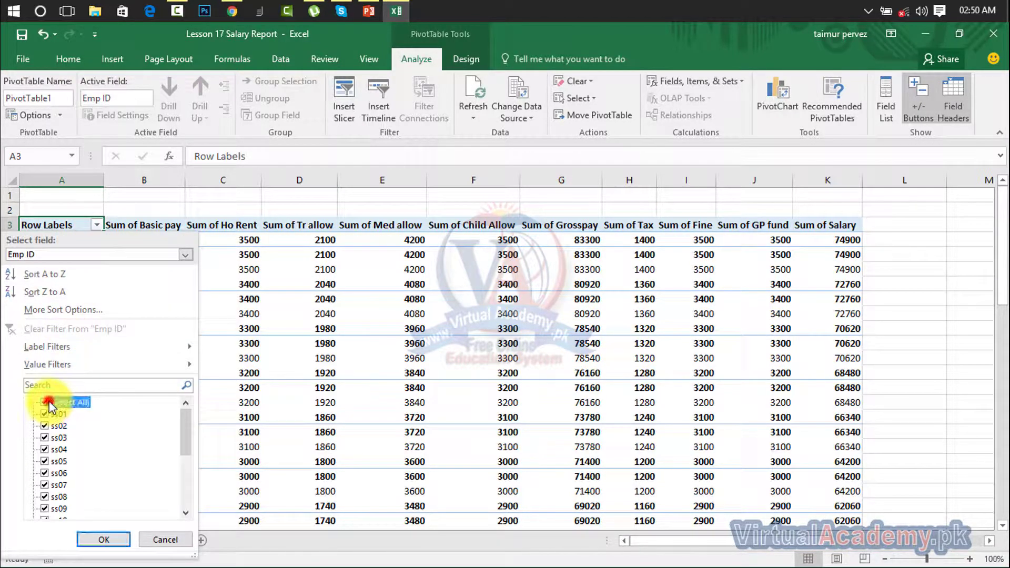
click(44, 436)
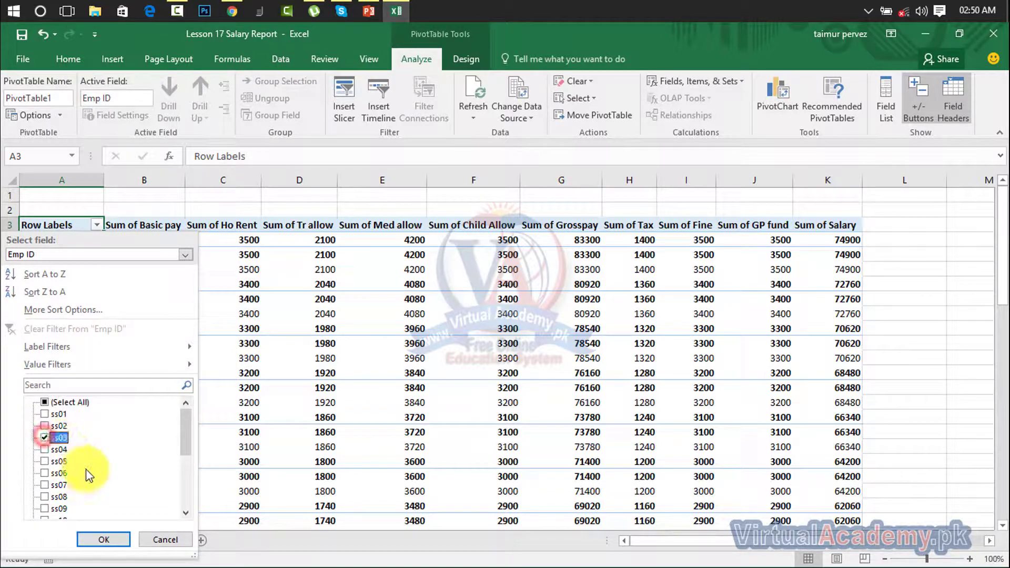
click(102, 538)
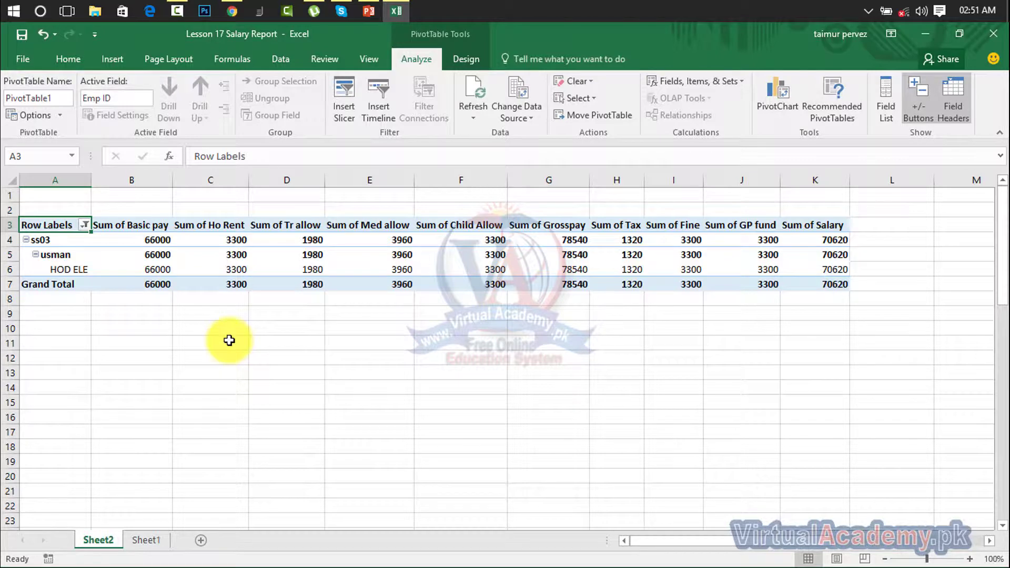
mouse_move(146, 261)
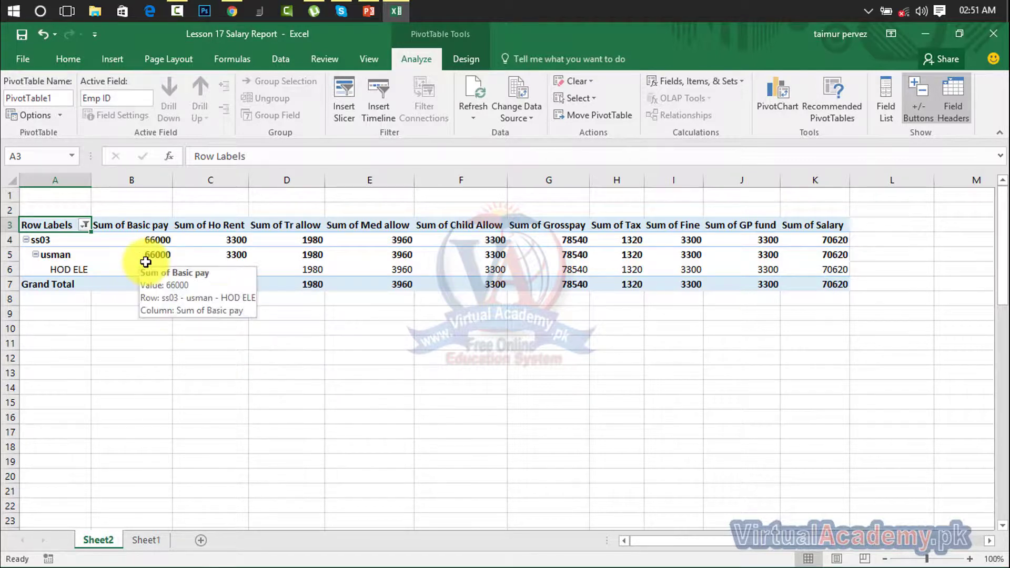
Step: Collapse and re-expand the ss03 group, and rename the PivotTable as Salary report
click(25, 239)
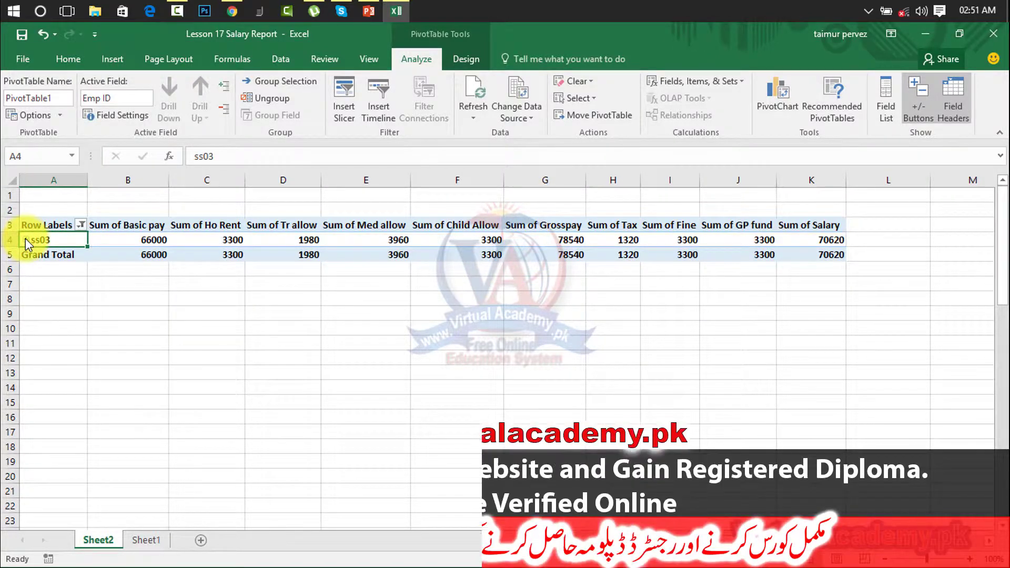
click(25, 240)
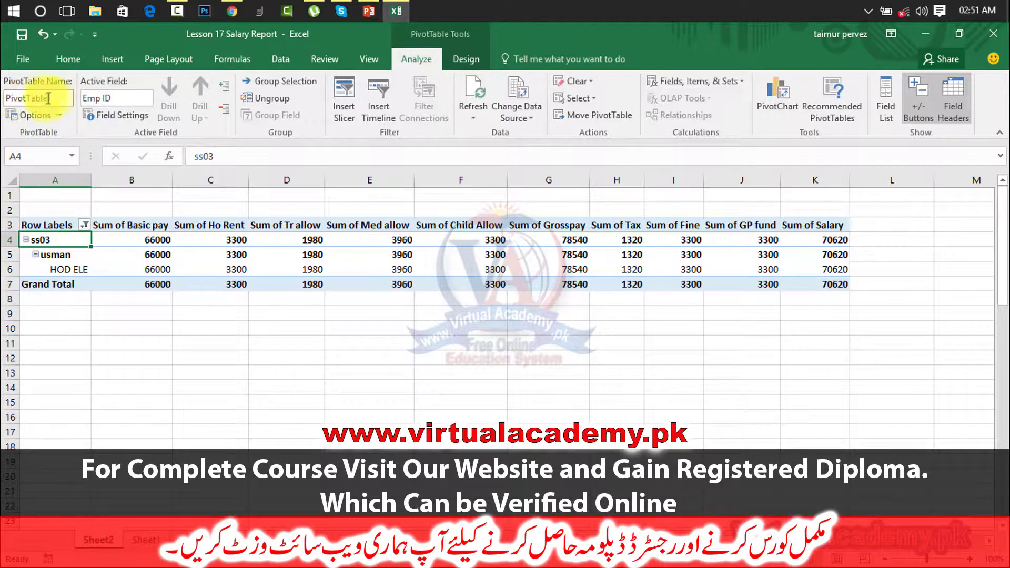
click(66, 98)
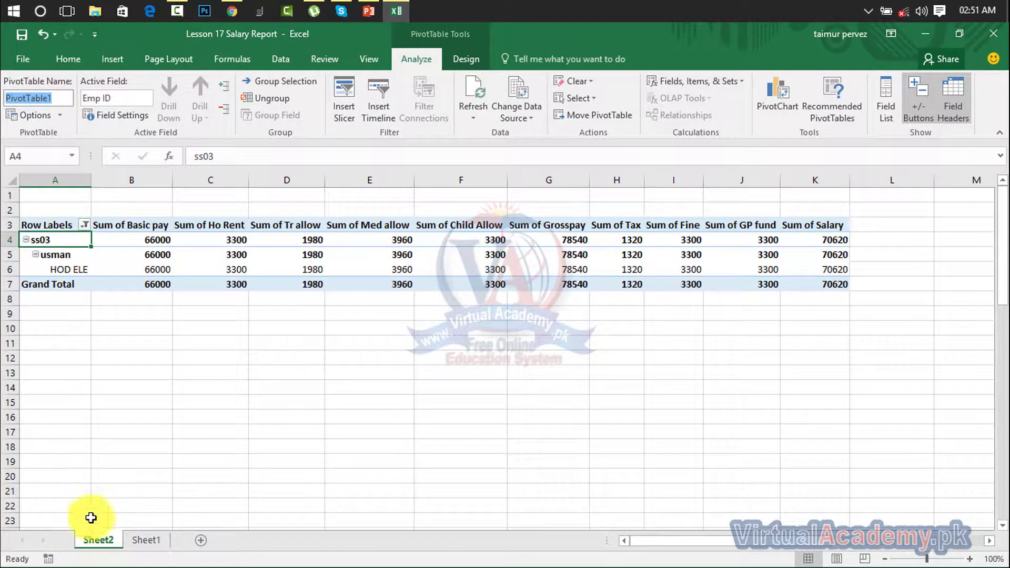
mouse_move(151, 245)
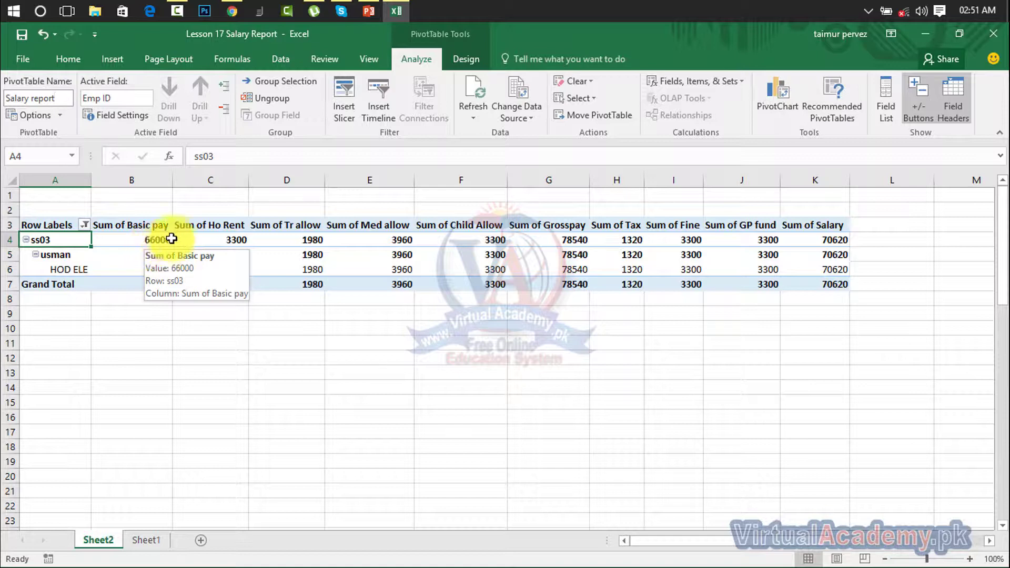
Step: Look through the PivotTable options and the value field settings of Sum of Ho Rent without changing them
click(242, 221)
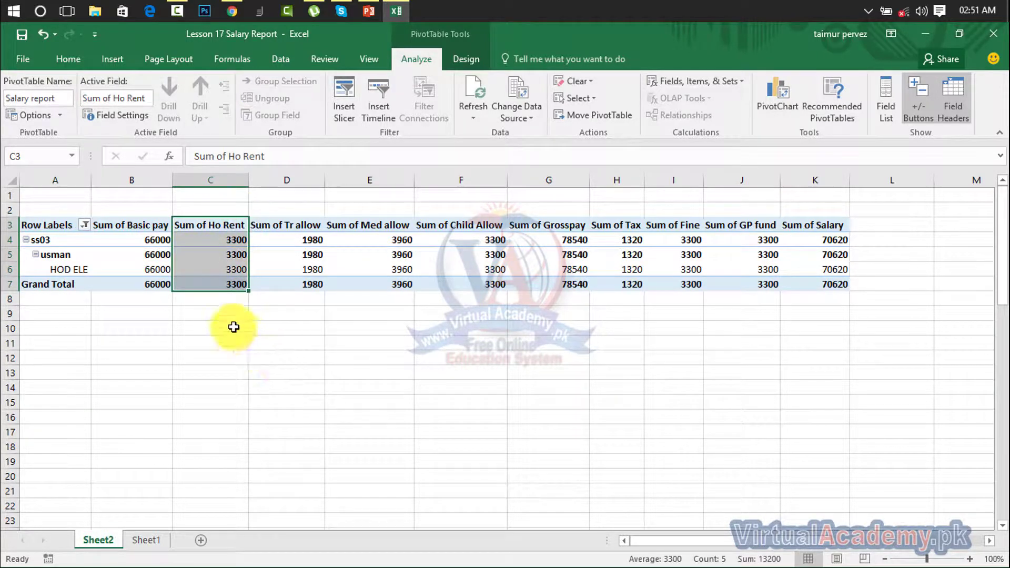
click(61, 111)
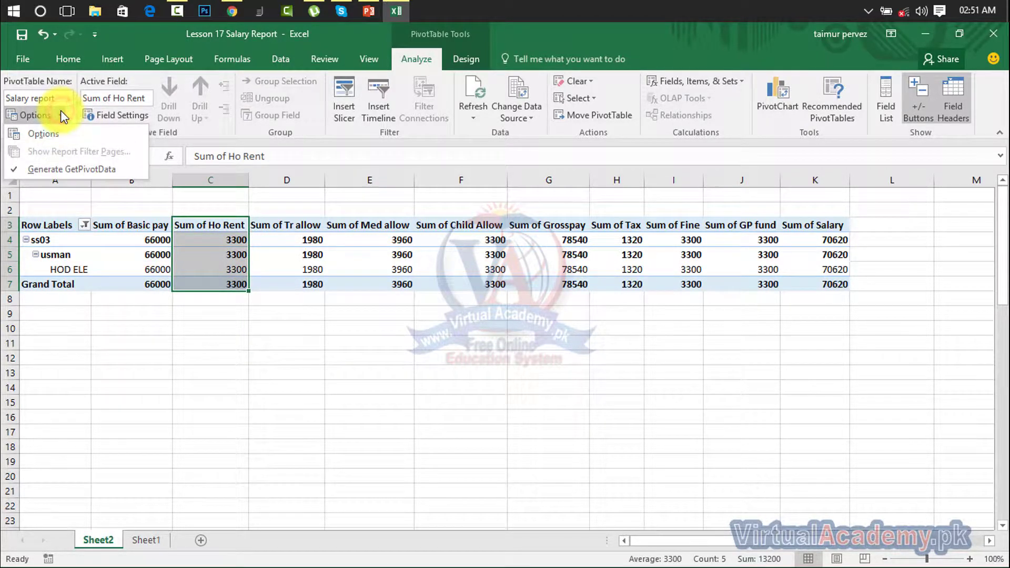
click(61, 113)
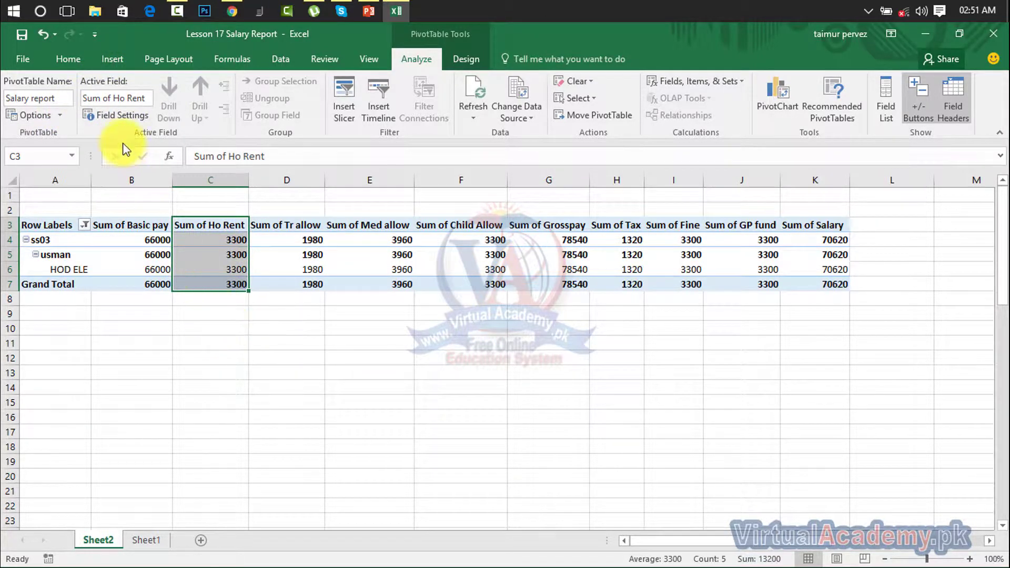
click(119, 118)
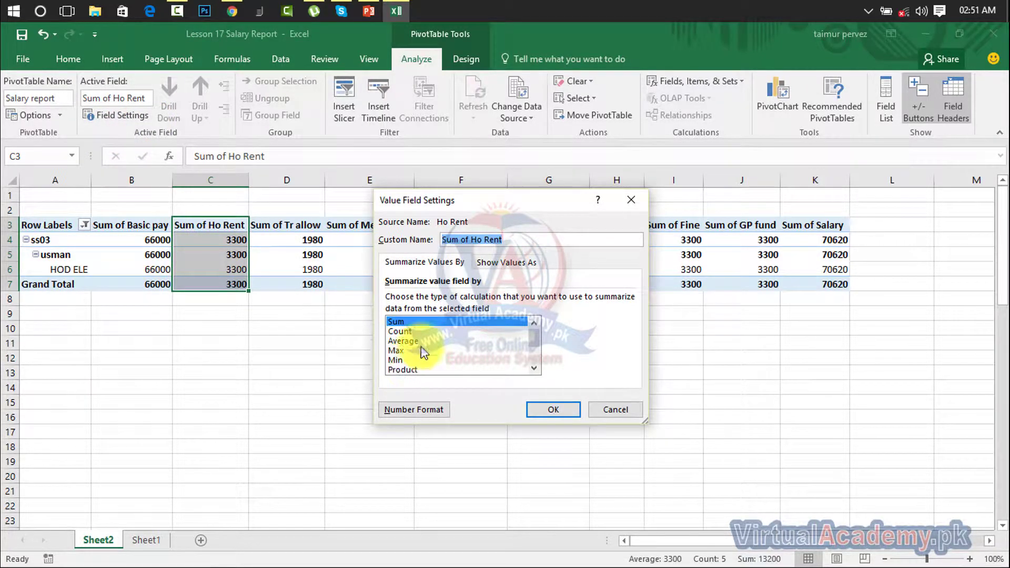
click(642, 194)
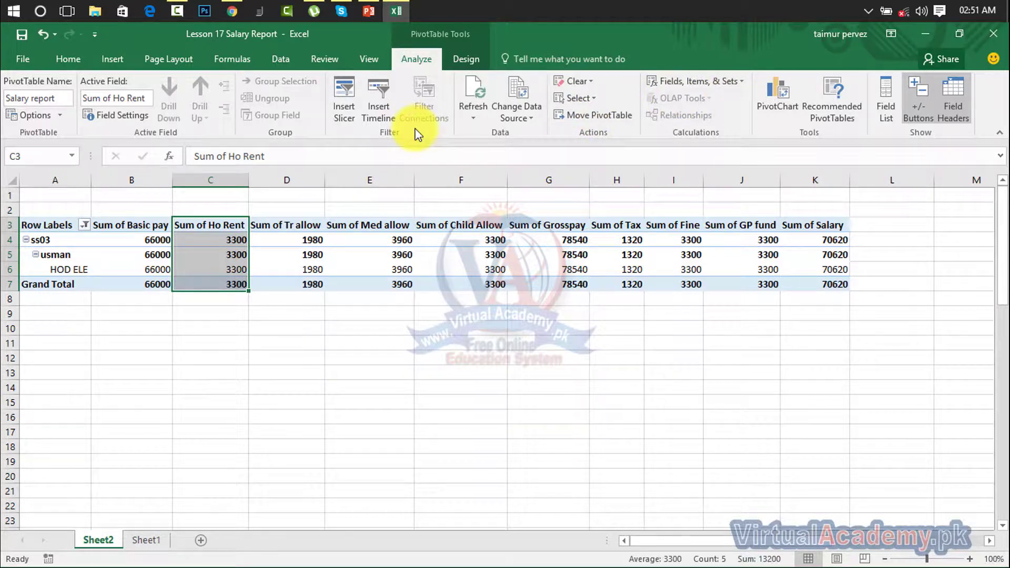
Step: Try a light grey PivotTable style and a light gold one on the report
click(465, 59)
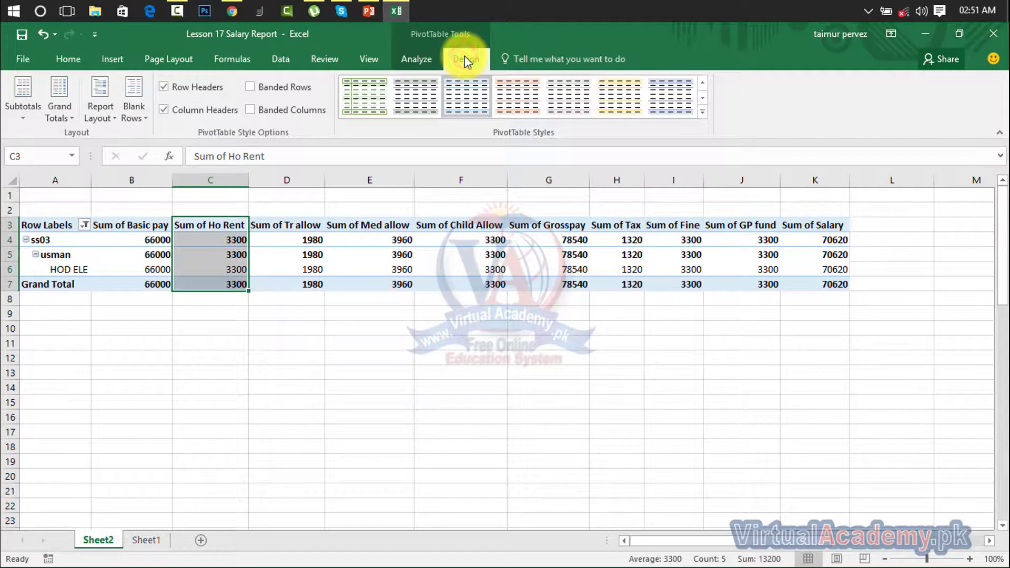
click(421, 98)
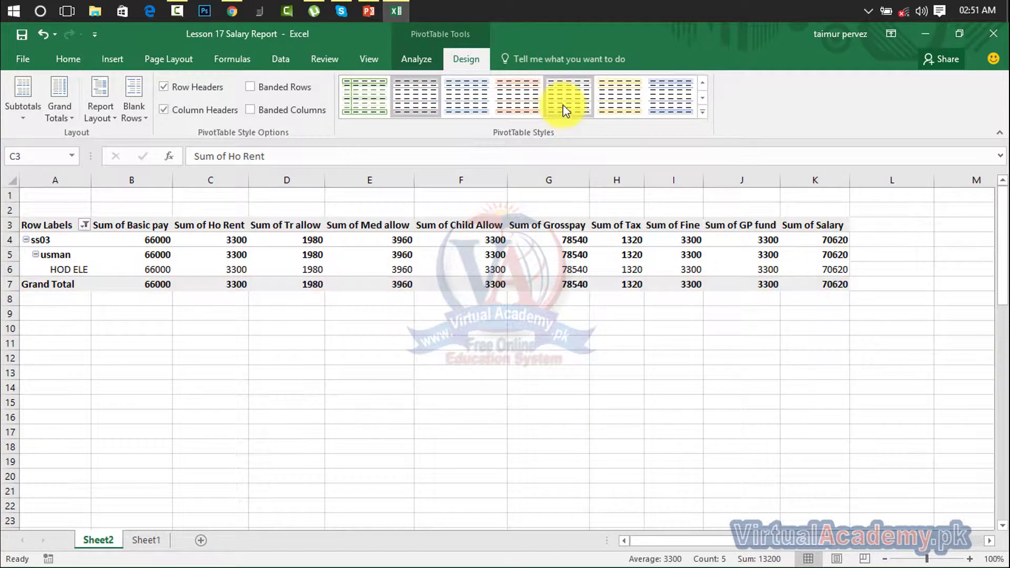
click(617, 107)
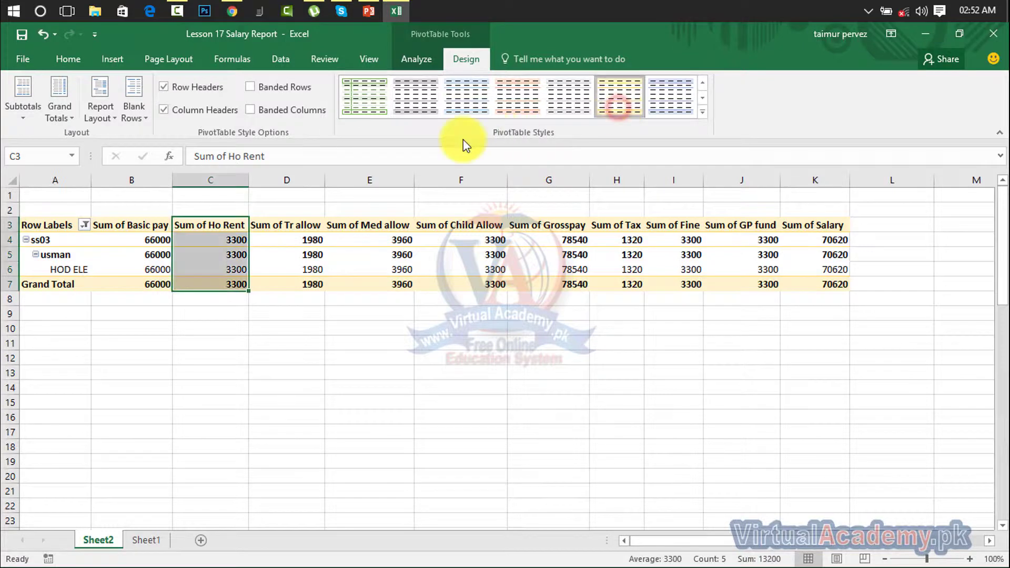
Step: Set the PivotTable's Emp ID filter to show all employee IDs
click(84, 225)
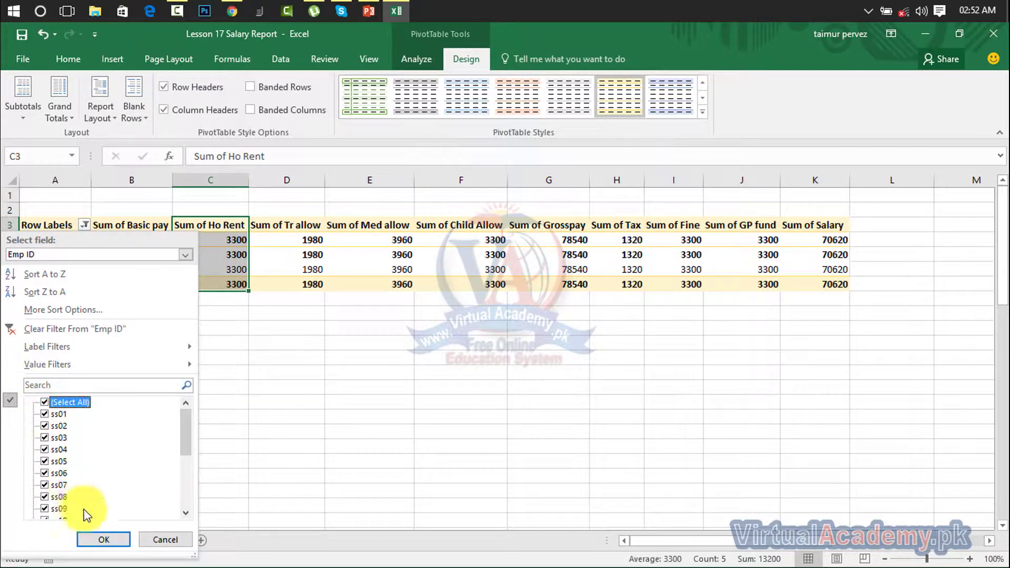
click(90, 534)
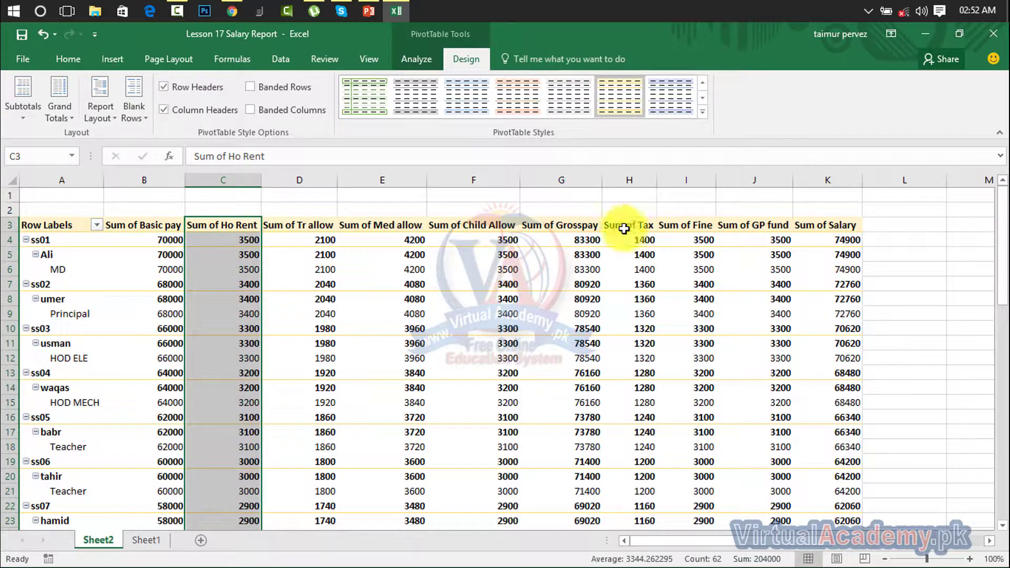
click(910, 229)
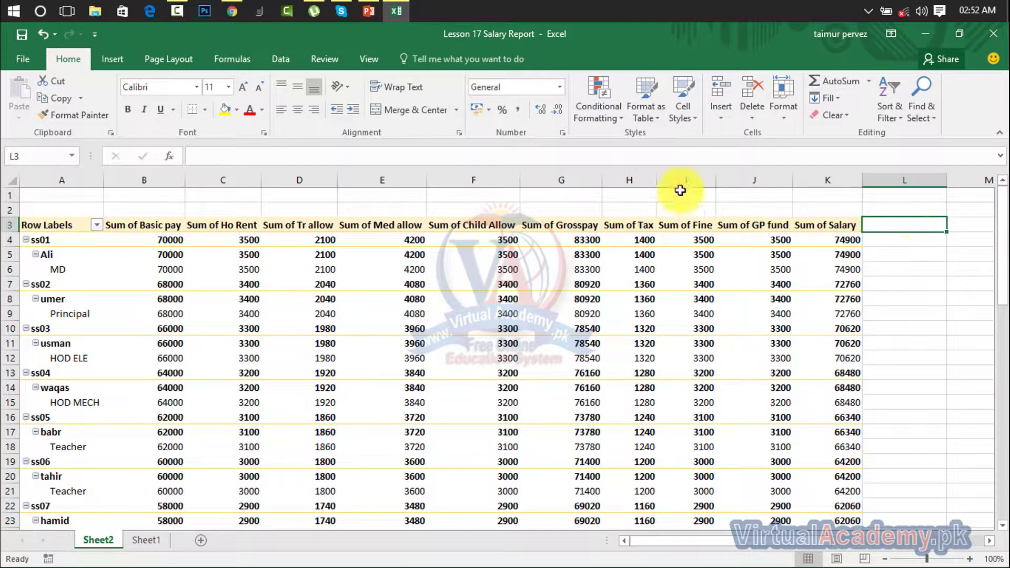
Step: Apply the blue Medium style with shaded ID rows to the PivotTable and check it down to the grand total
click(527, 229)
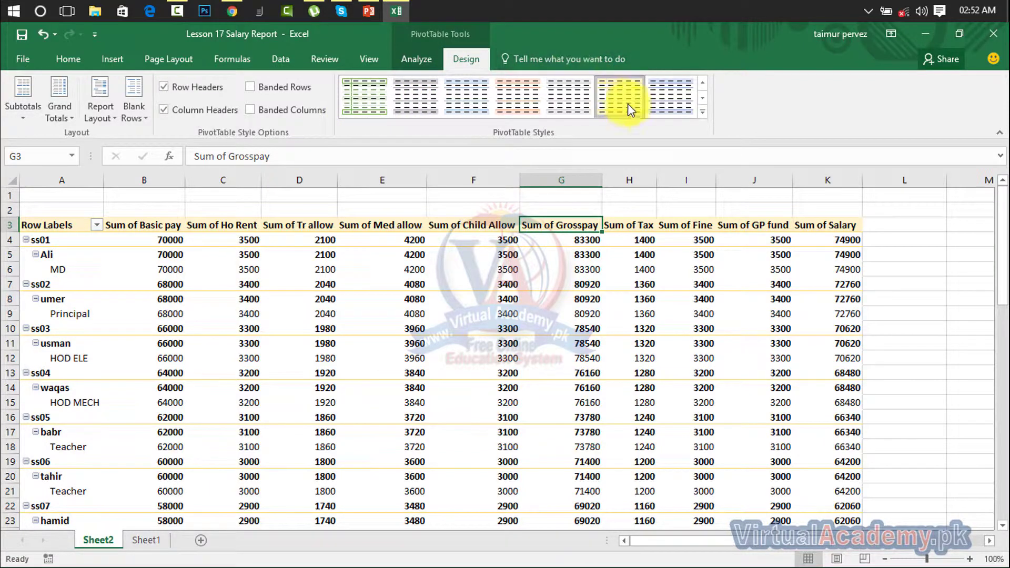
click(702, 112)
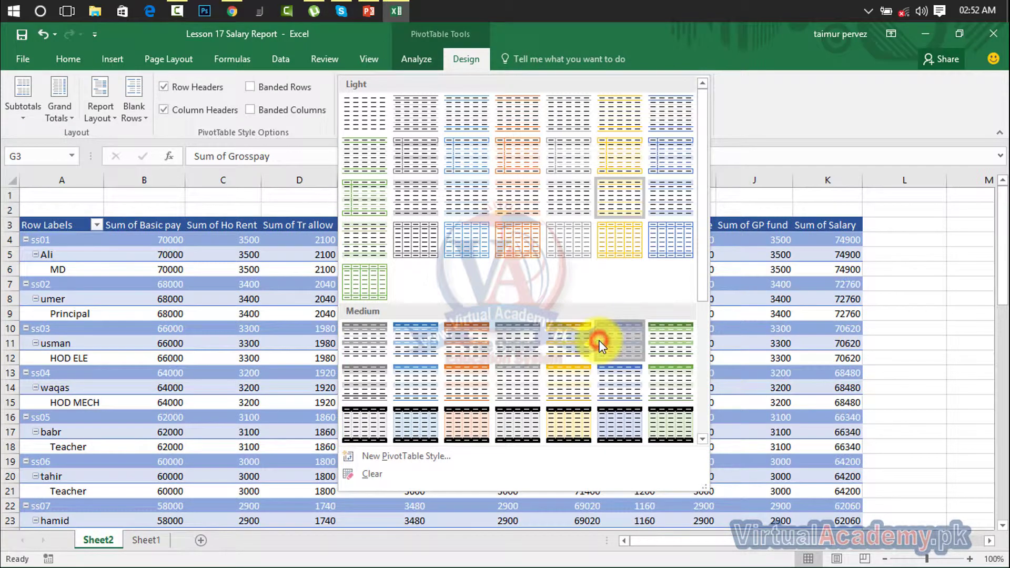
click(599, 344)
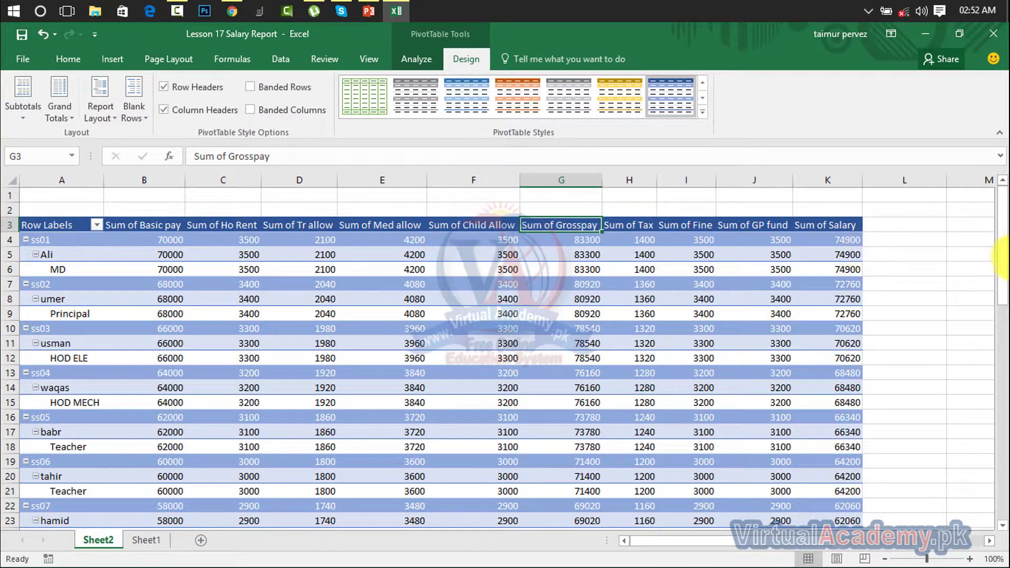
drag(1005, 273, 999, 555)
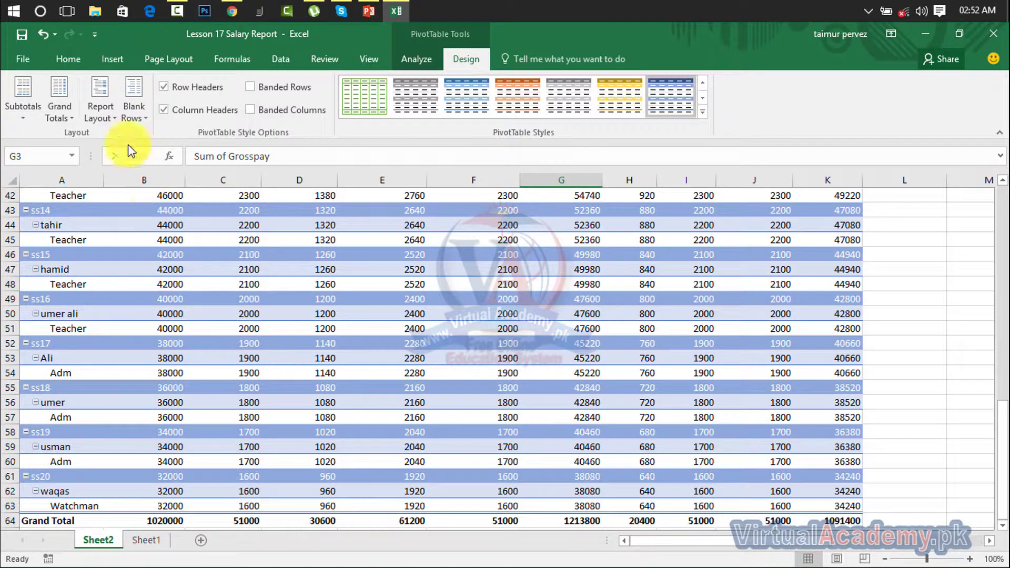
Step: Try toggling the PivotTable's Row Headers, Column Headers, Banded Rows and Banded Columns style options, restoring each one
click(110, 112)
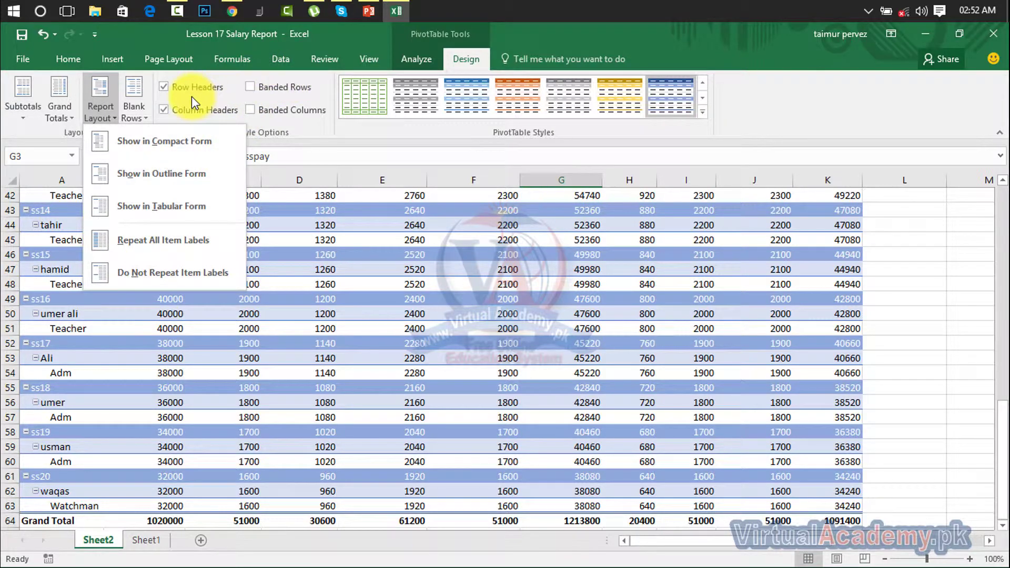
click(168, 90)
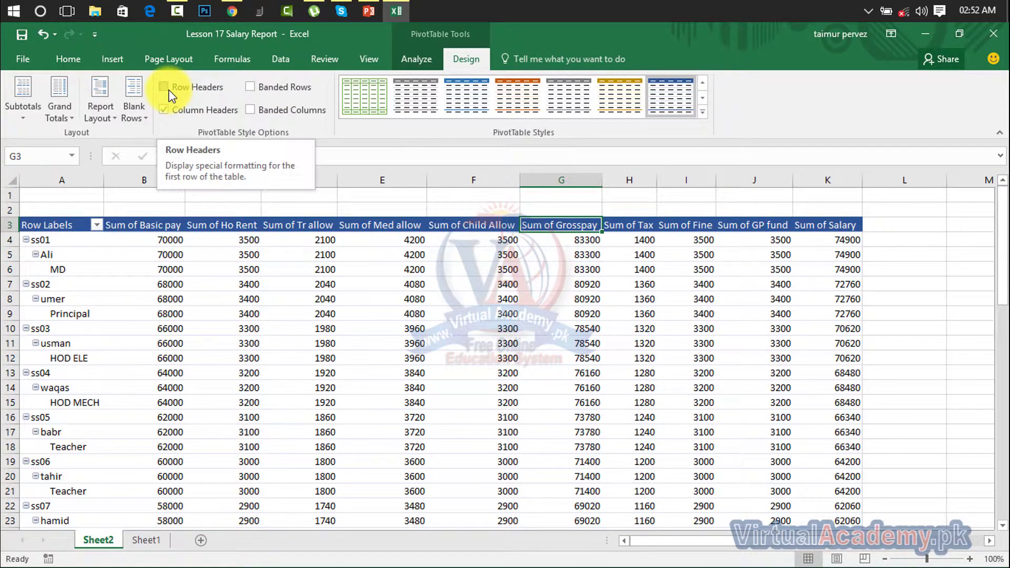
click(168, 89)
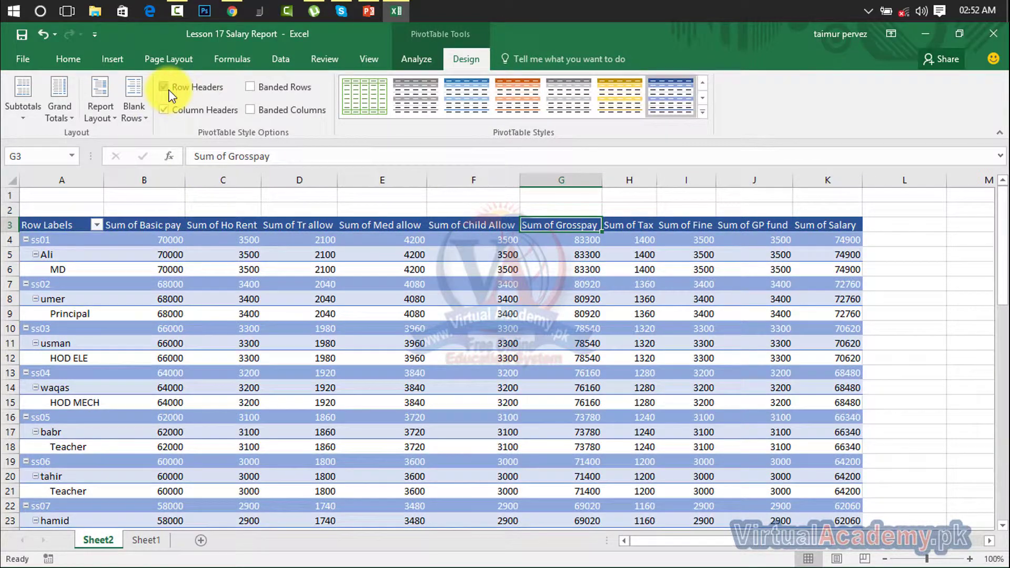
click(162, 109)
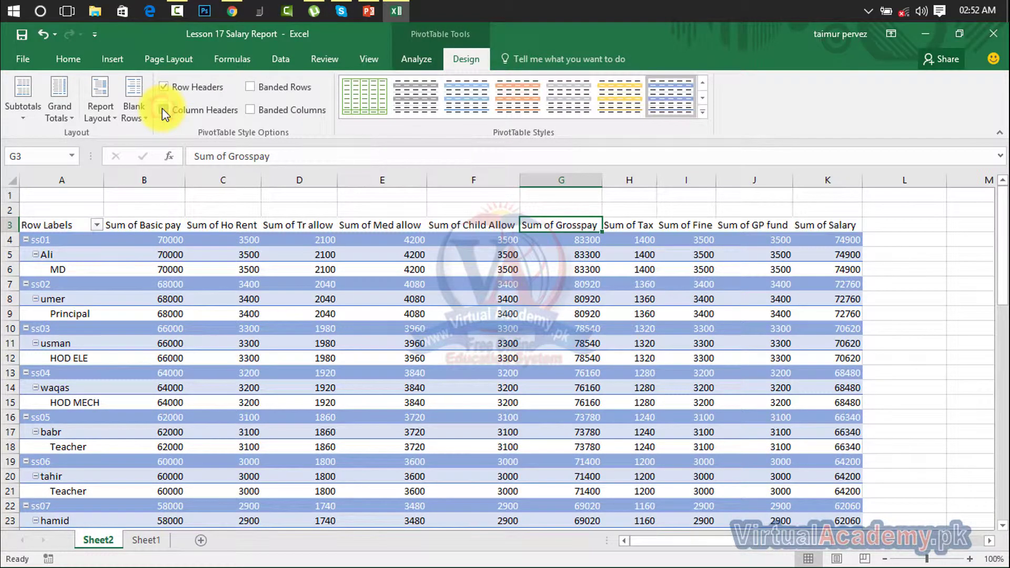
click(162, 108)
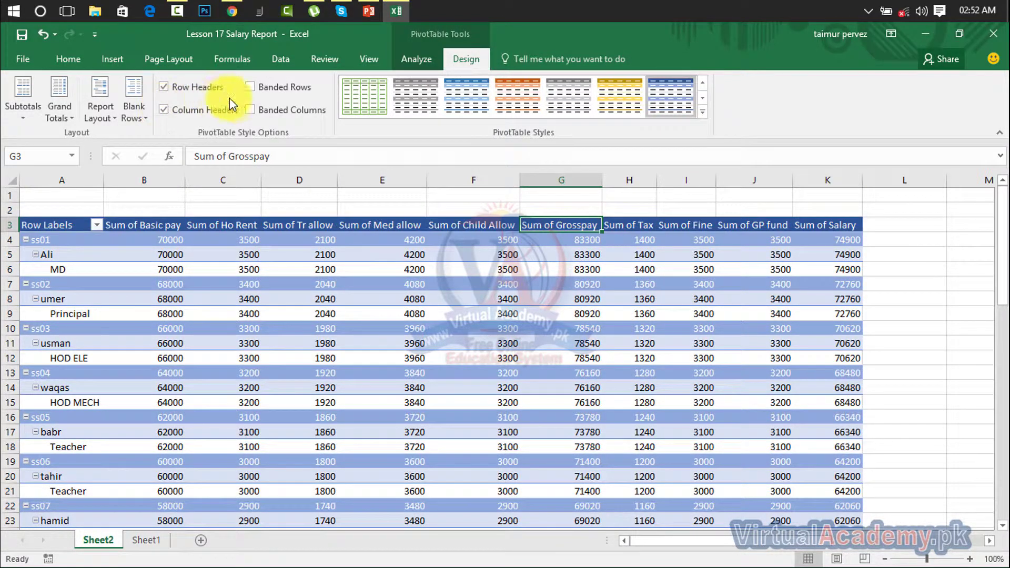
click(251, 92)
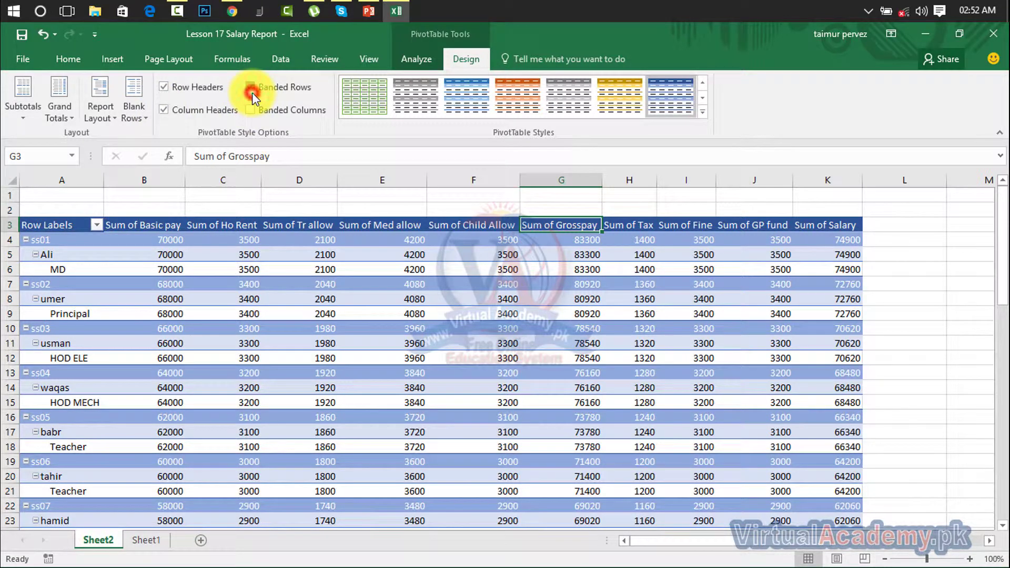
click(251, 92)
click(252, 110)
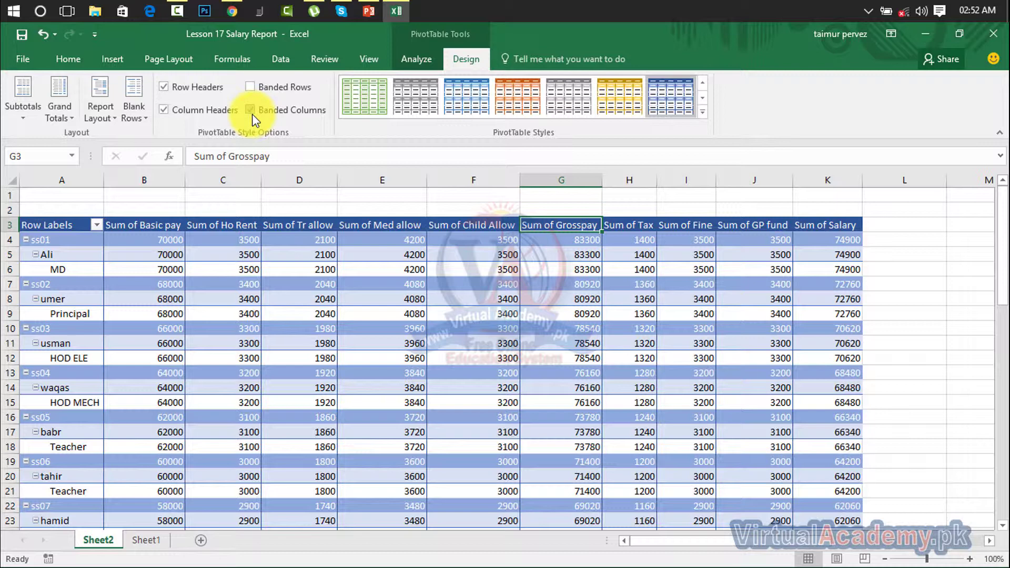
click(251, 110)
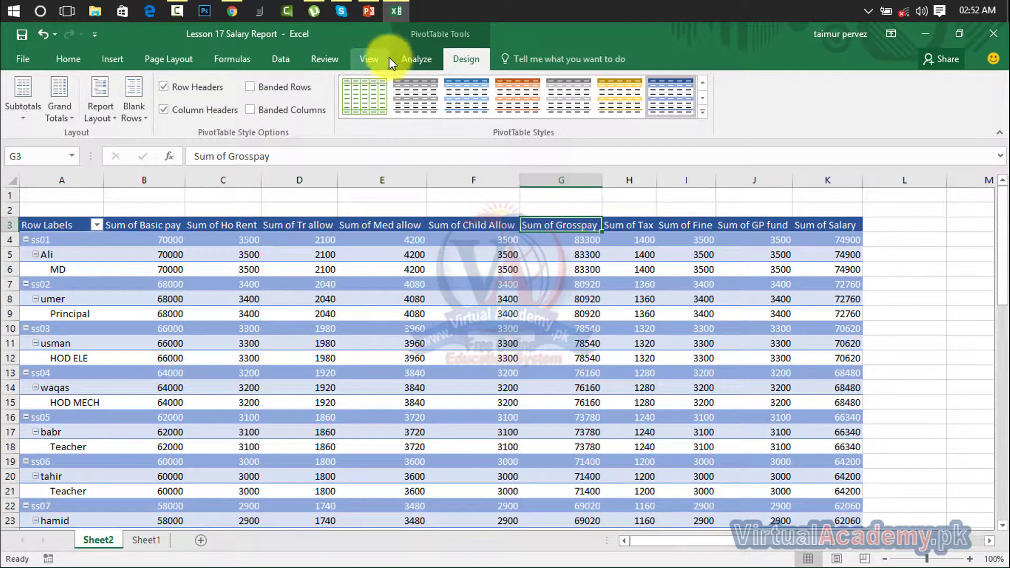
Step: Create the recommended PivotTable showing Sum of Fine and Sum of GP fund by Designation from Sheet1's salary data in A2:M22
click(417, 59)
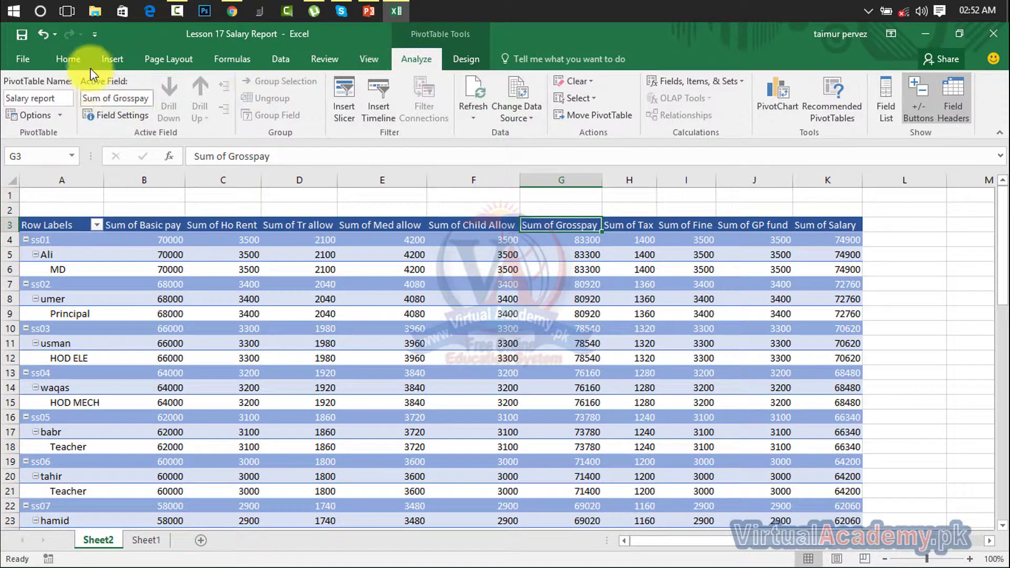
click(111, 57)
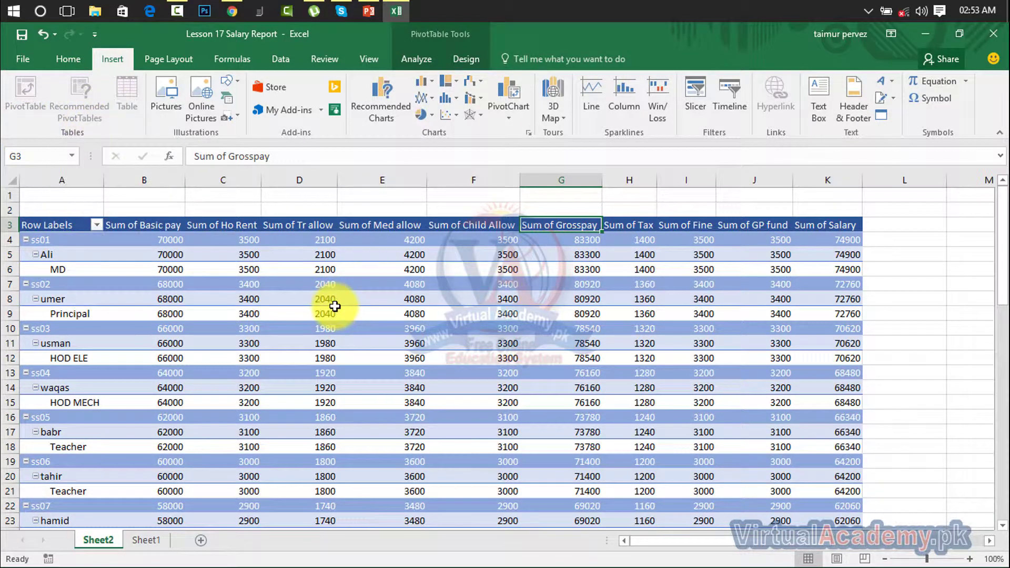
click(142, 540)
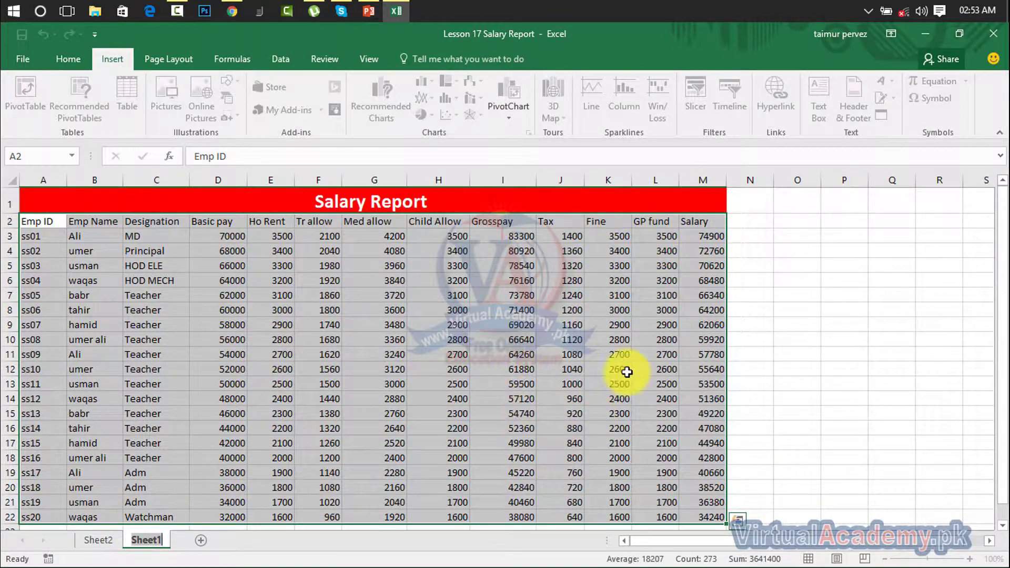
click(238, 252)
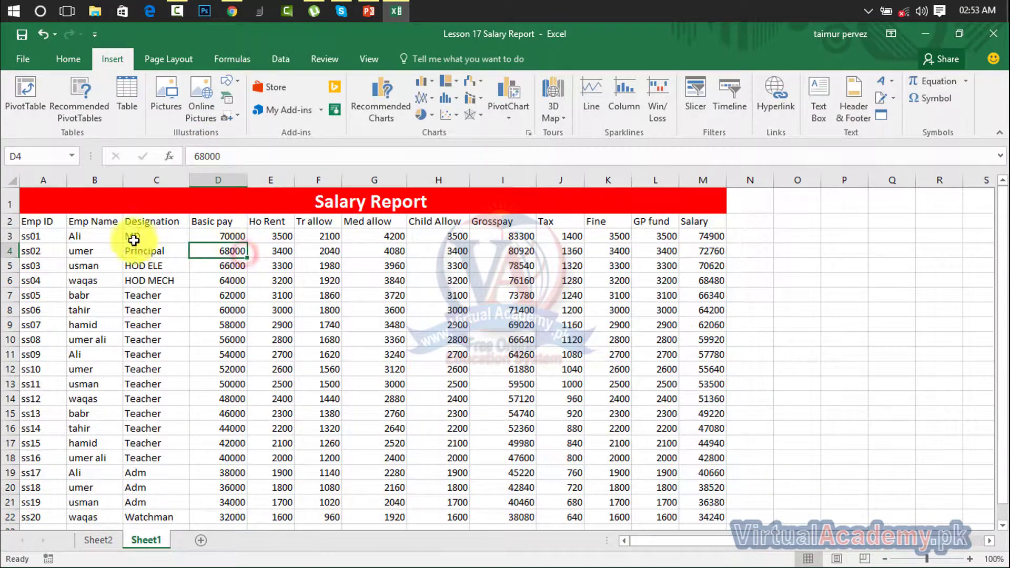
drag(56, 224, 712, 477)
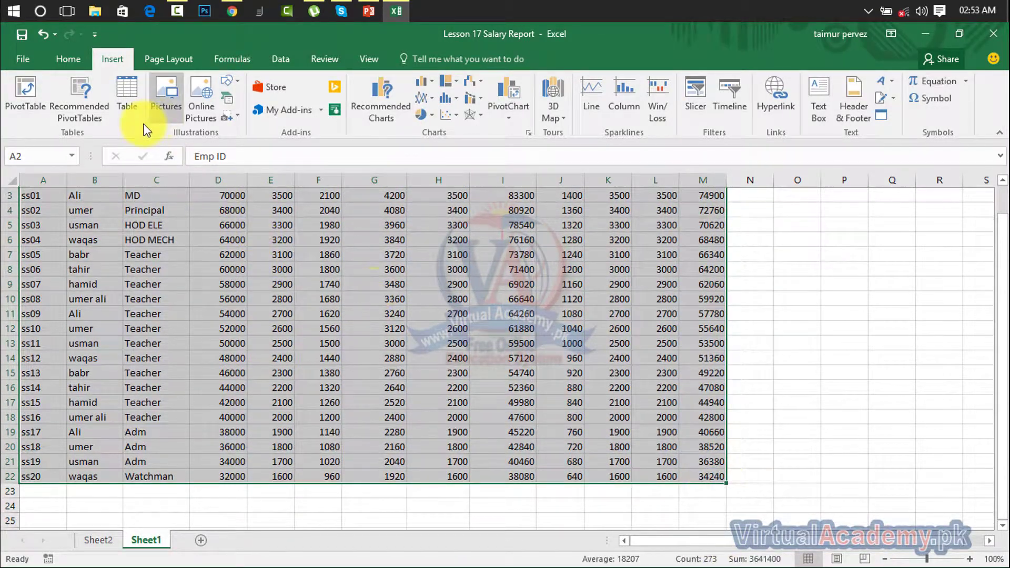
click(80, 105)
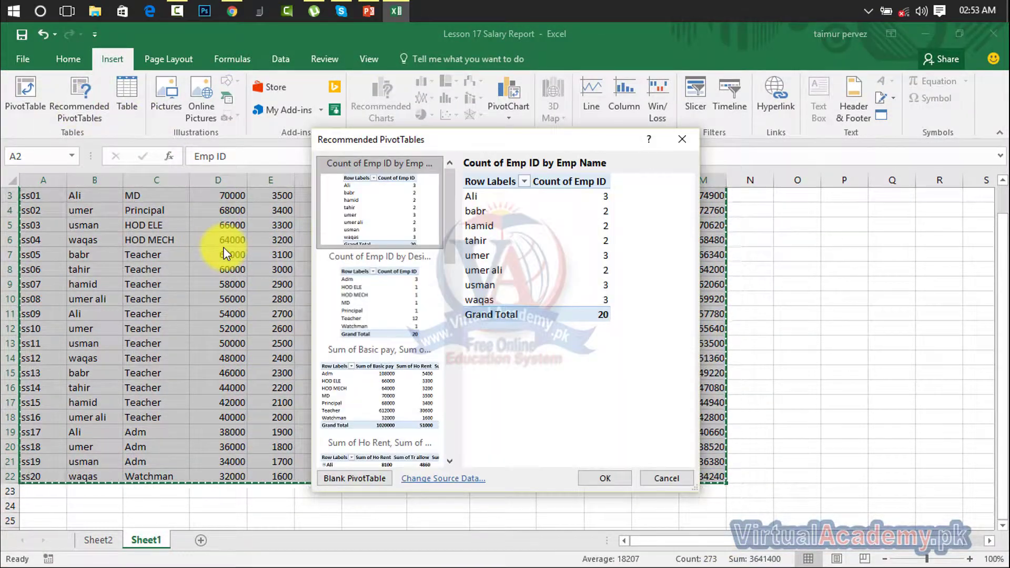
drag(449, 223, 450, 429)
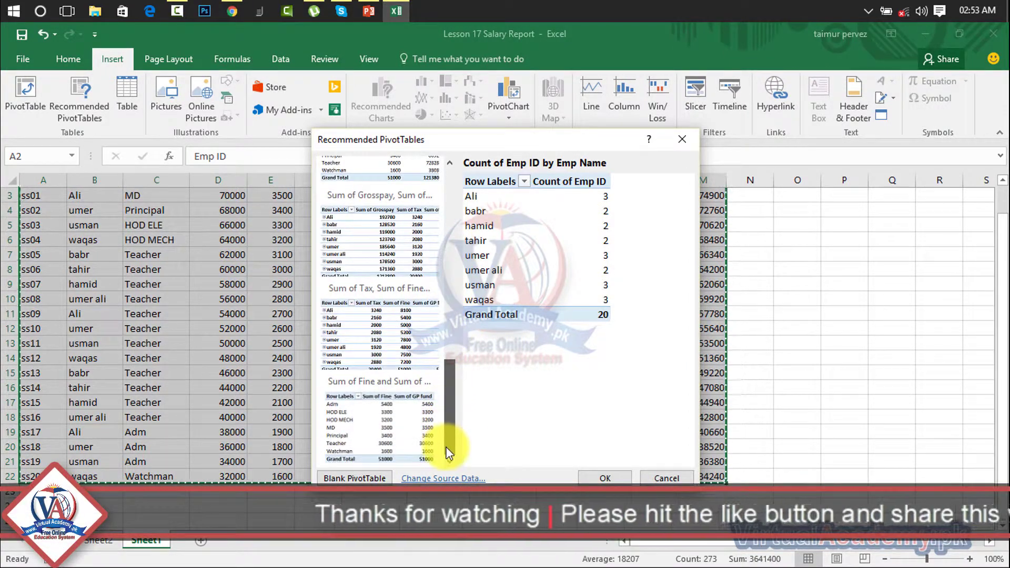
click(406, 431)
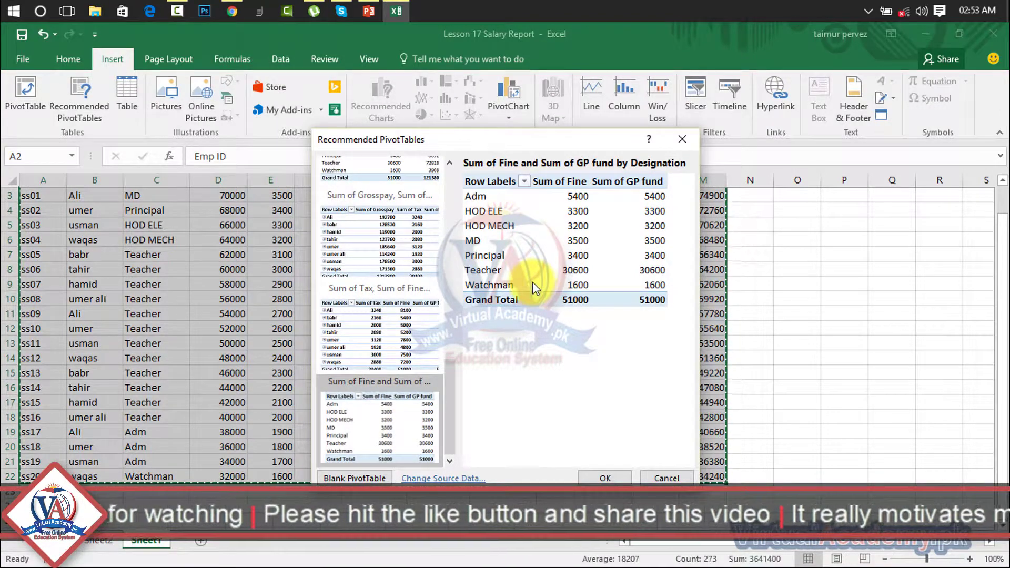
click(604, 478)
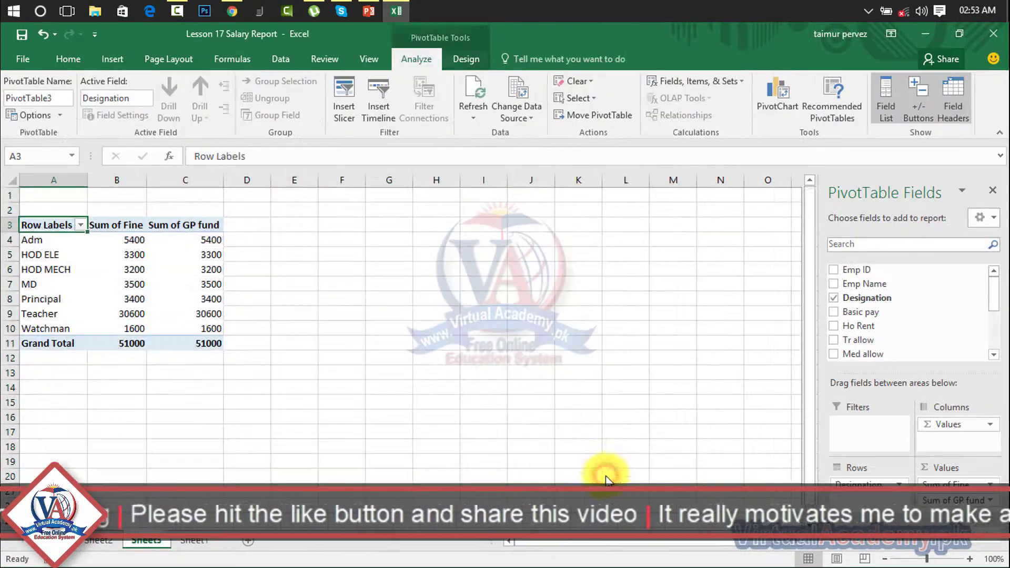
click(451, 297)
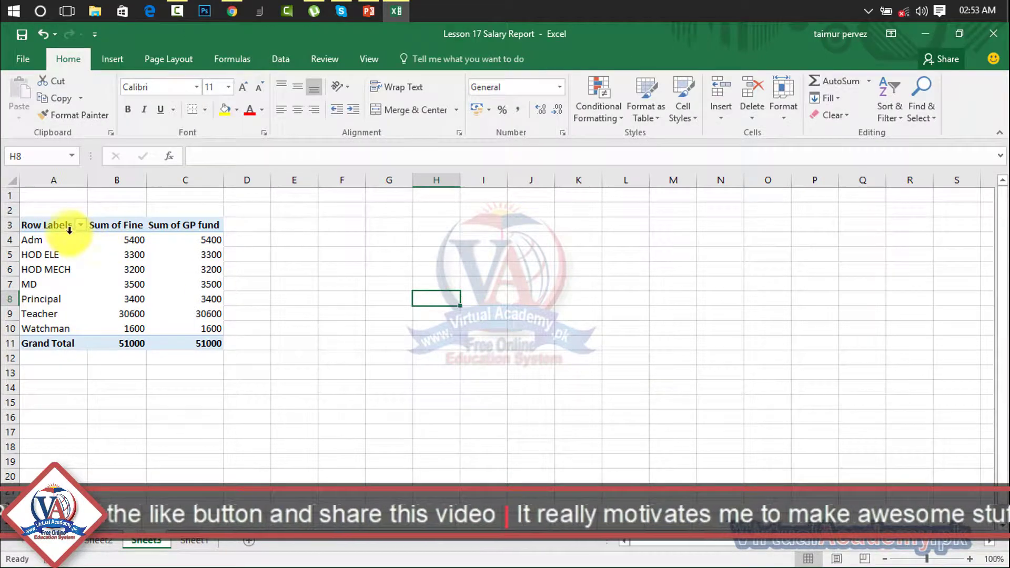
click(112, 255)
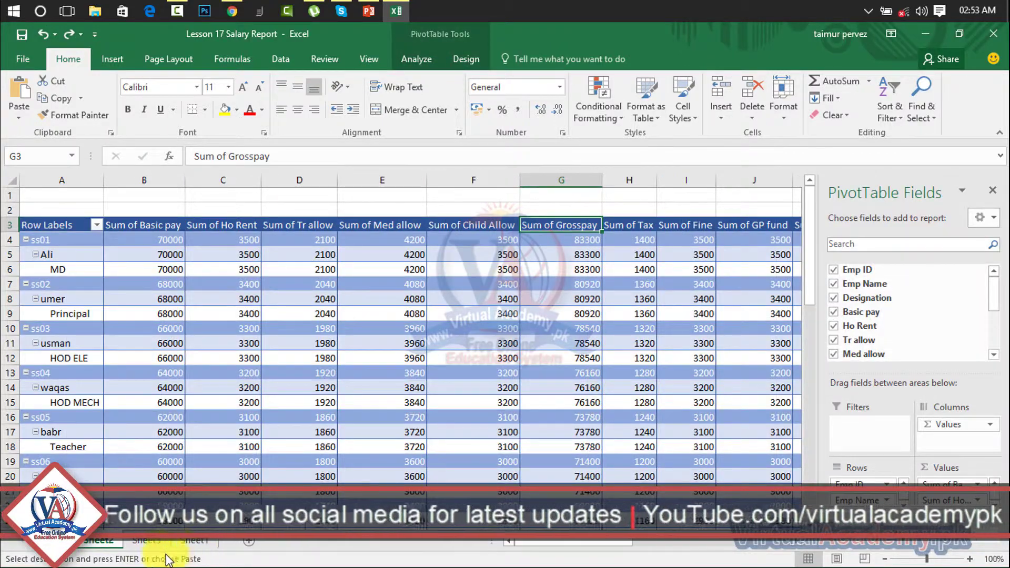
Step: Insert a table over the blank range A1:P21 on Sheet3, leaving the option for existing headers off
click(150, 543)
click(259, 244)
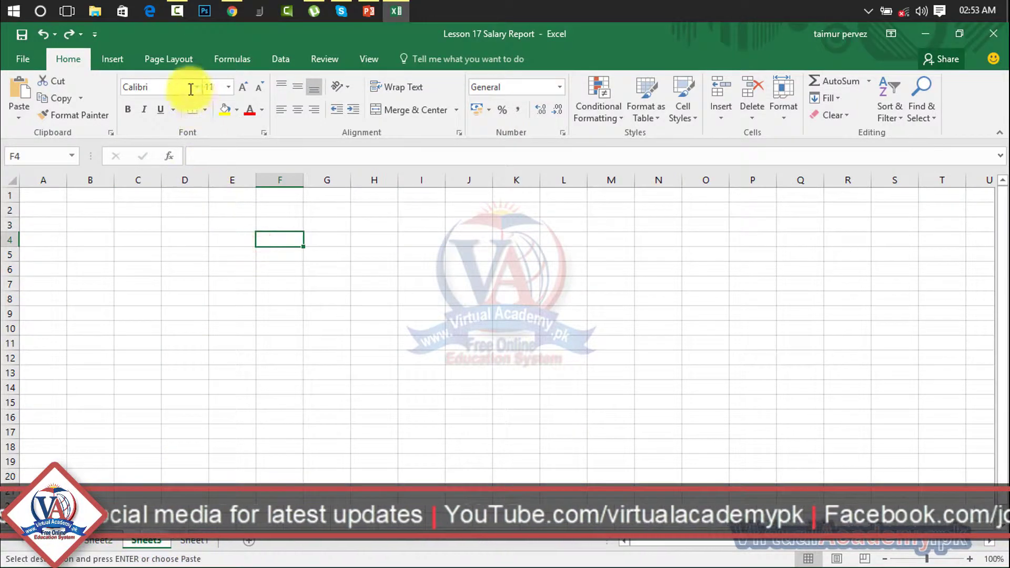
click(113, 60)
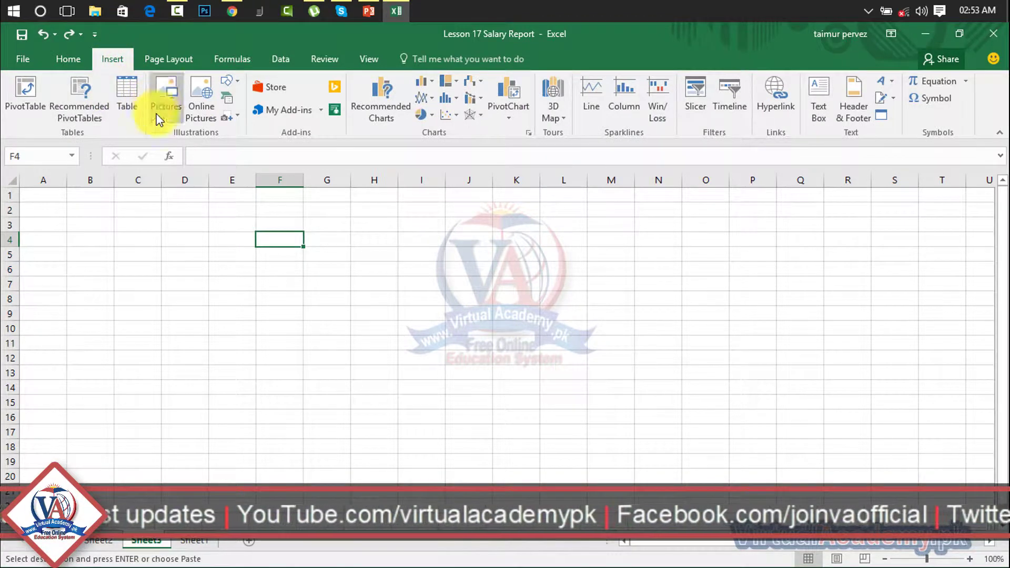
drag(38, 195, 752, 491)
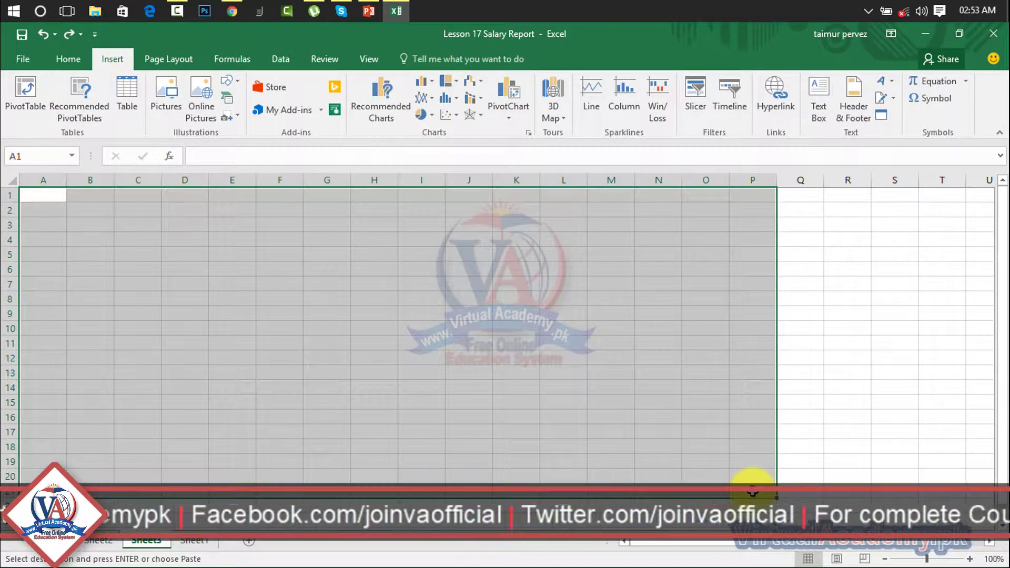
click(128, 105)
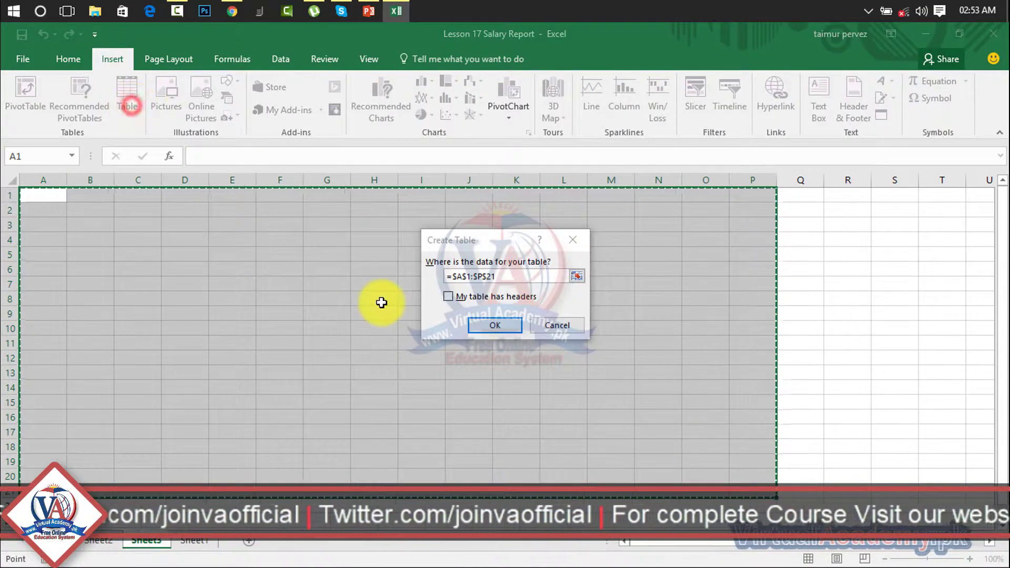
click(481, 323)
click(345, 276)
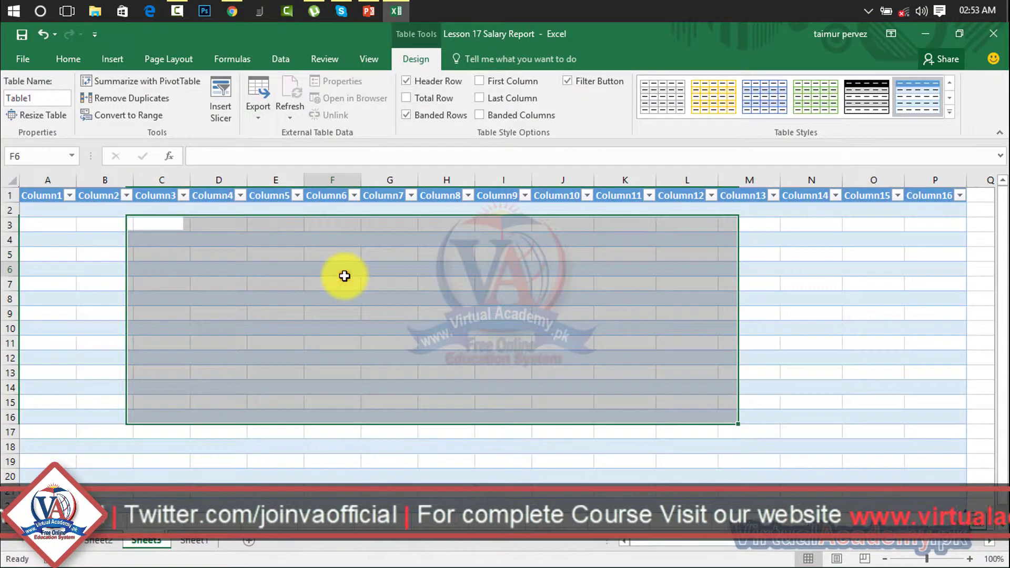
click(63, 222)
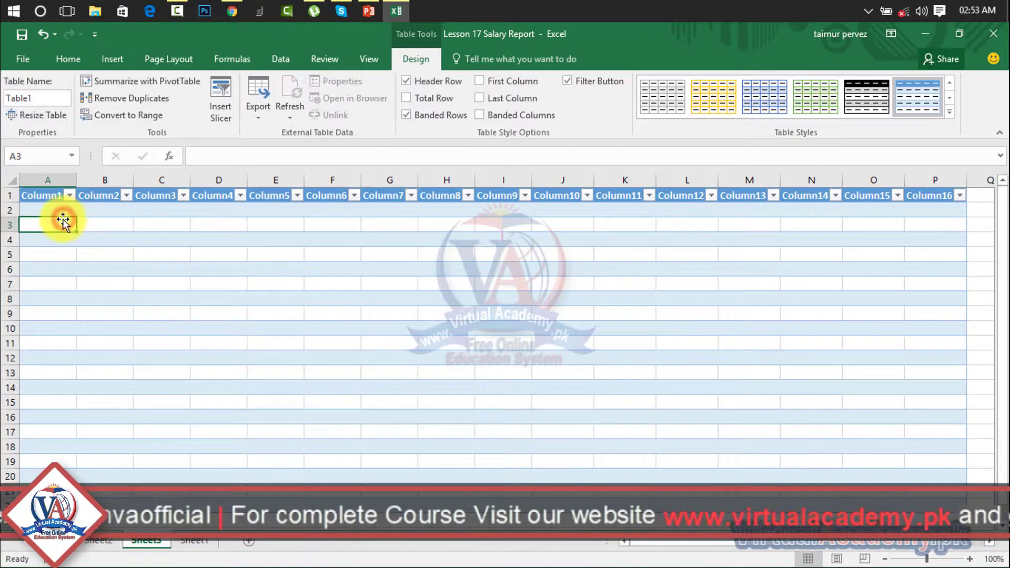
click(62, 253)
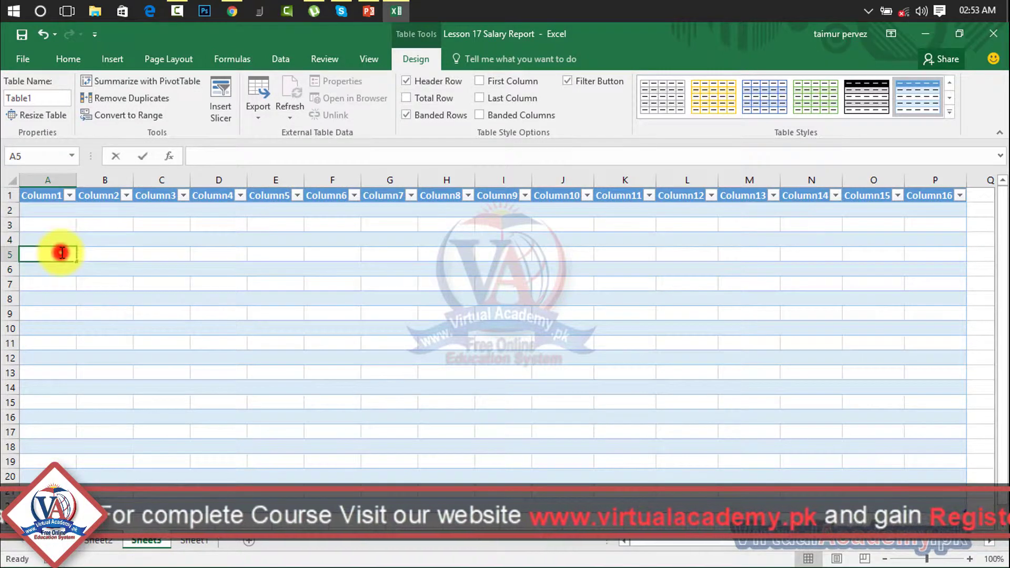
click(62, 296)
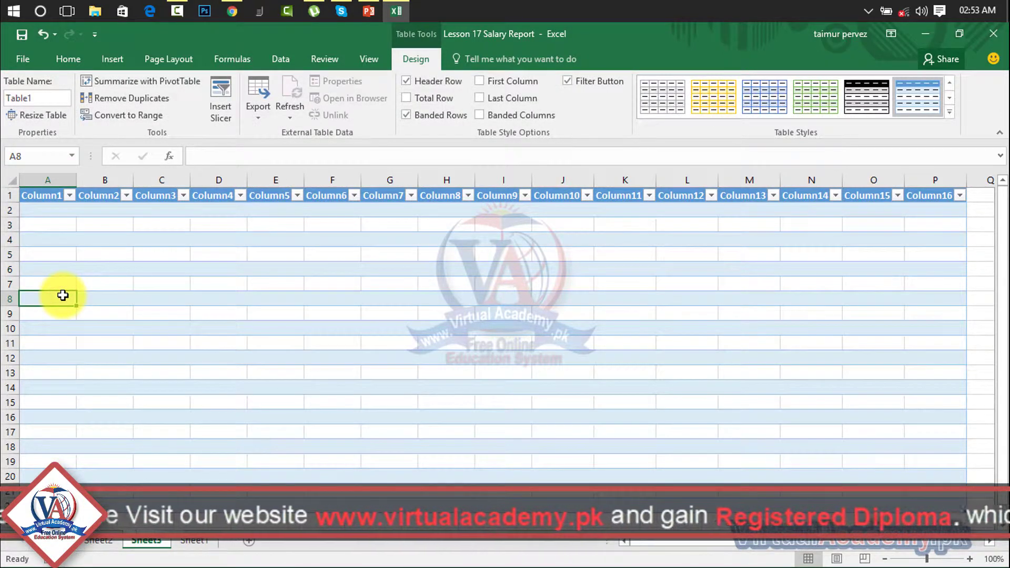
click(55, 214)
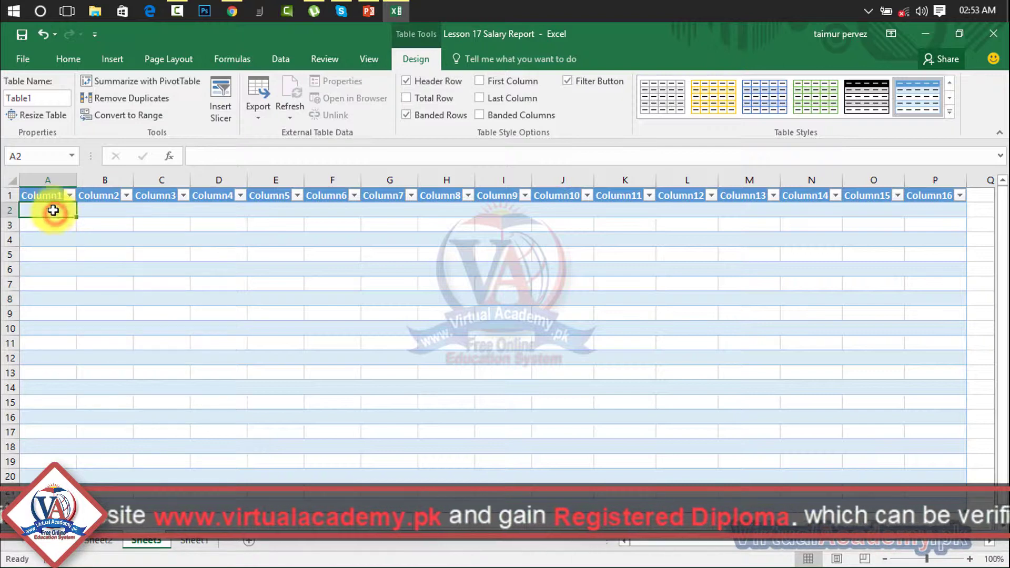
Step: Rename the new table's first four column headers as emp id, emp name, desig and basic
click(44, 187)
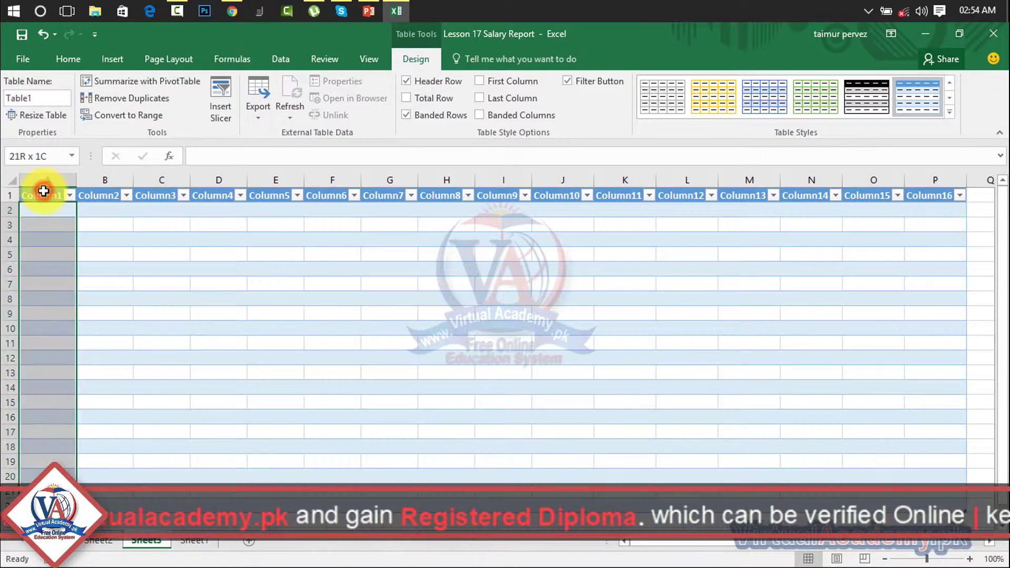
click(43, 194)
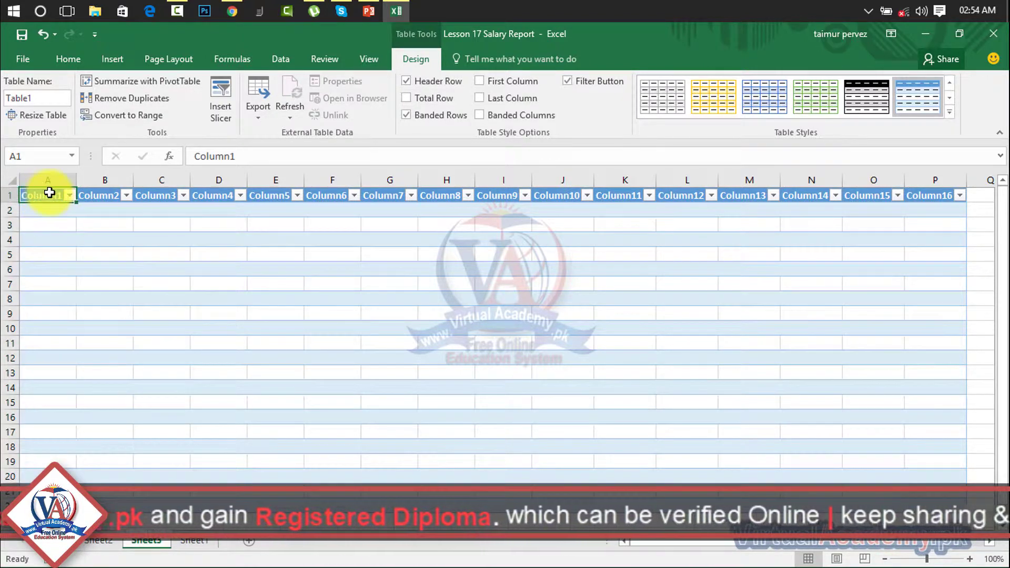
drag(243, 157, 178, 157)
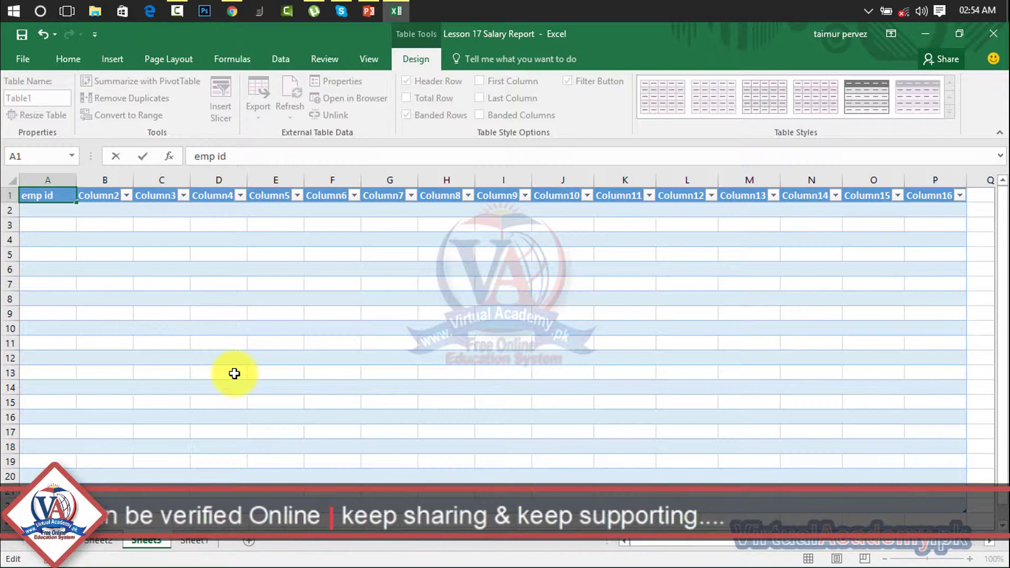
key(Tab)
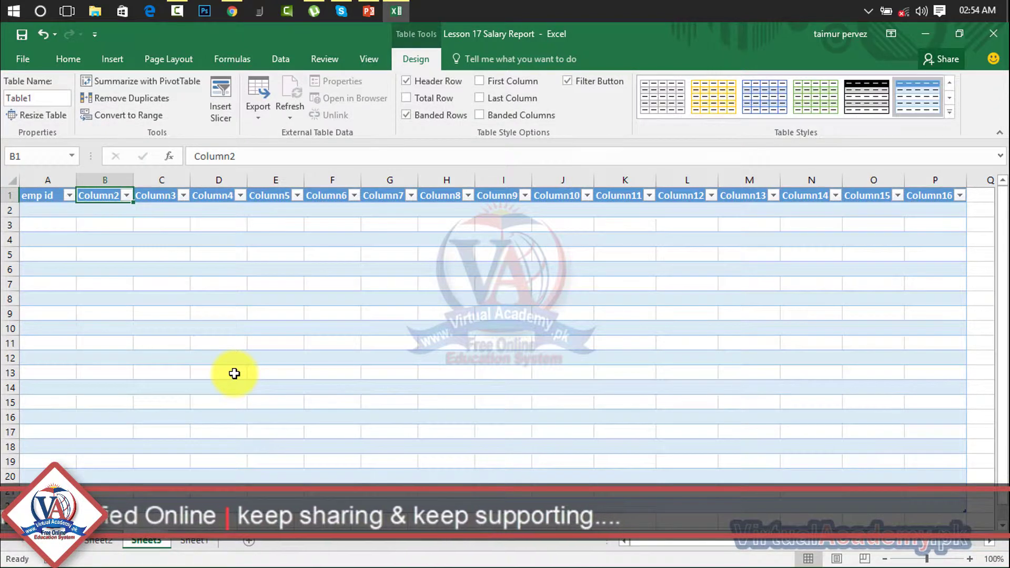
text(emp name)
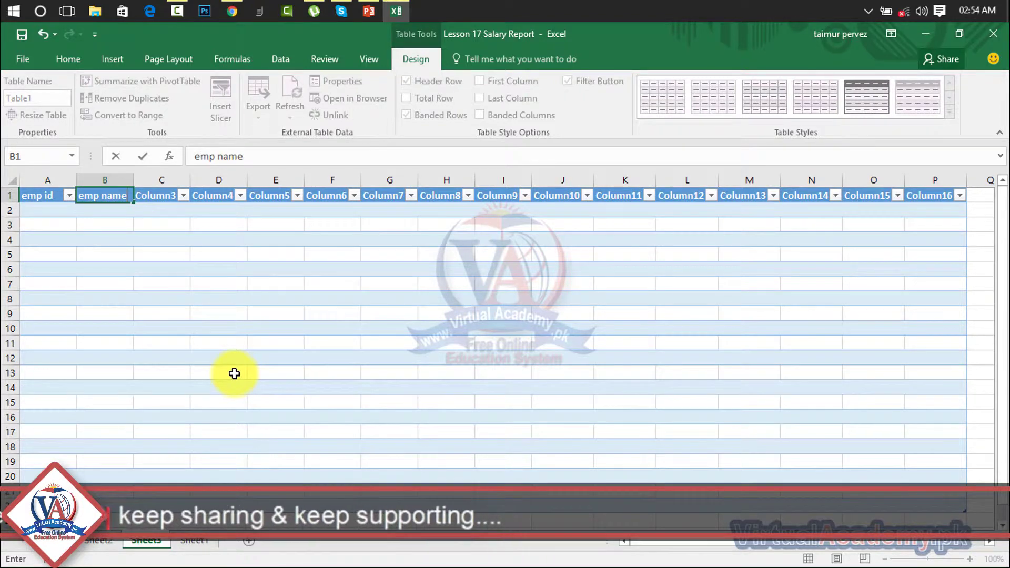
key(Tab)
text(de)
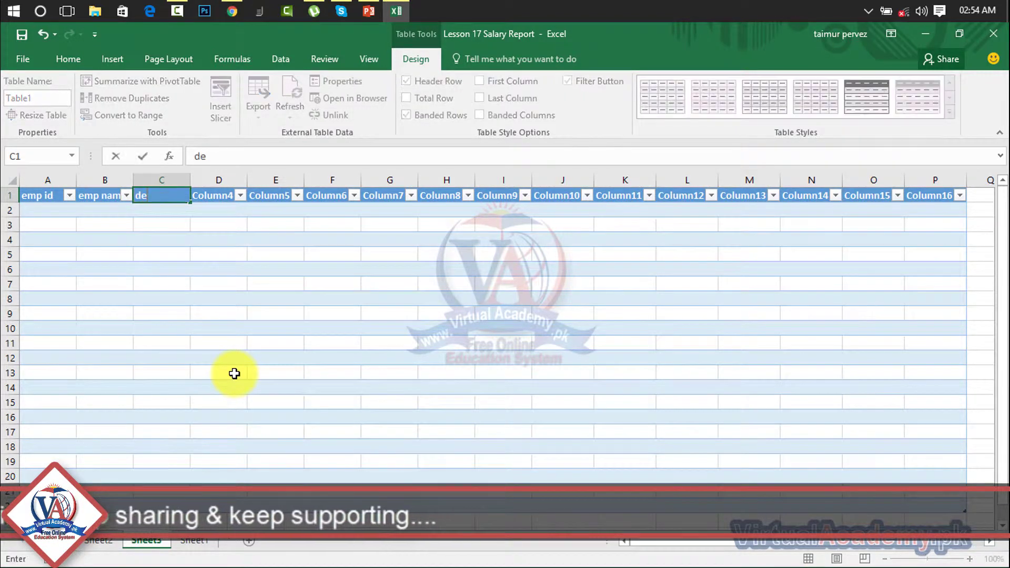
key(Tab)
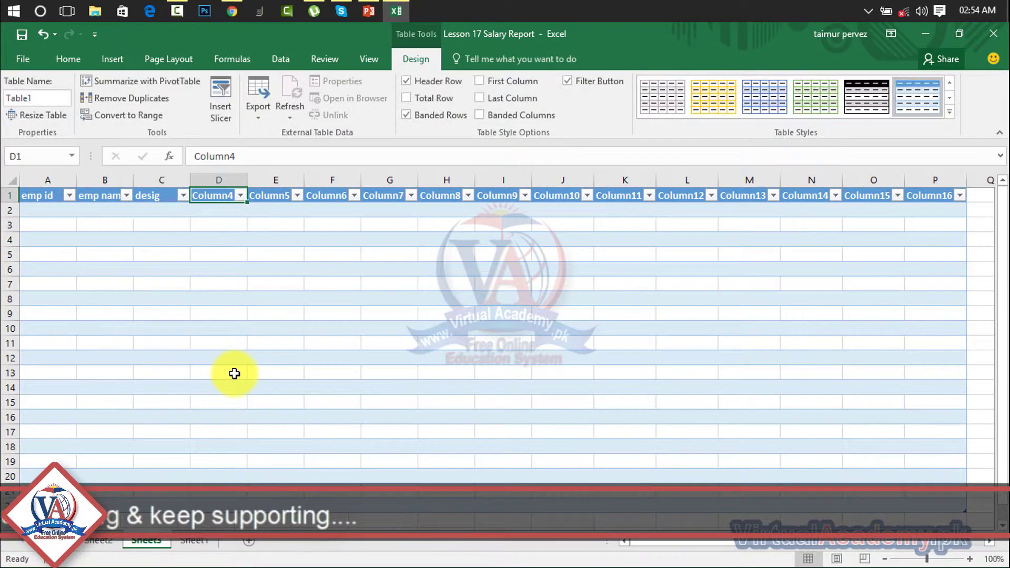
text(basic)
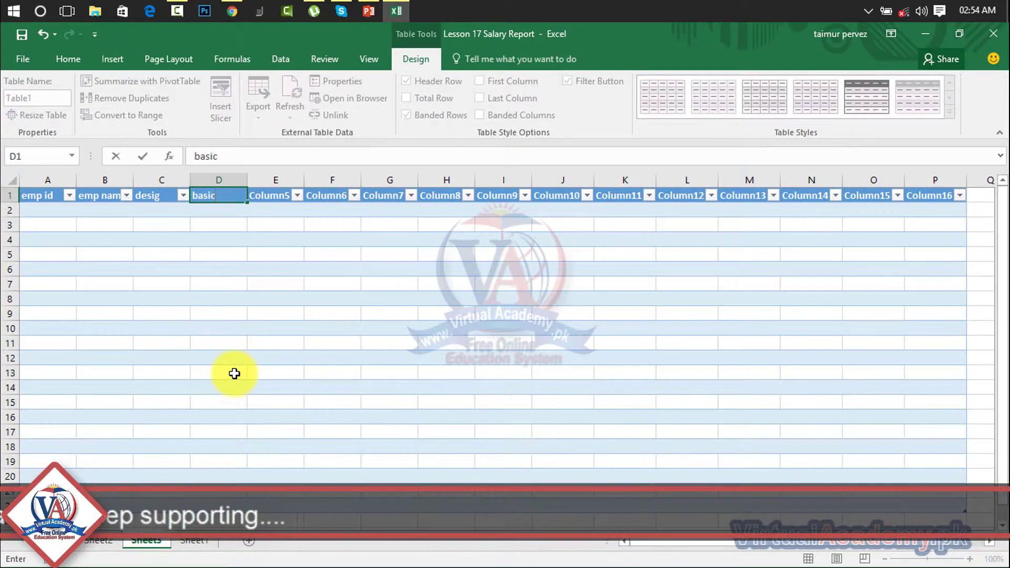
click(318, 373)
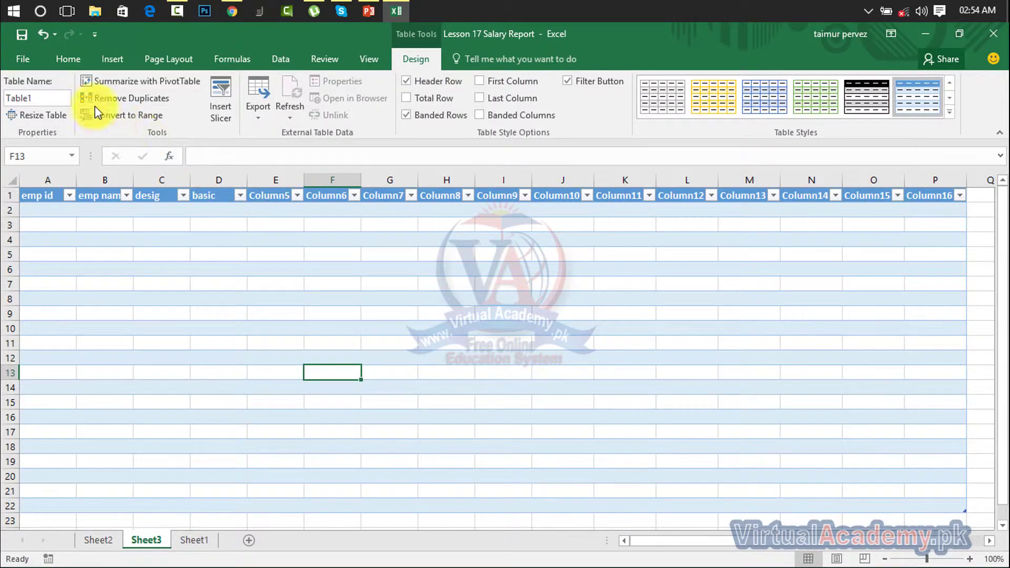
click(111, 59)
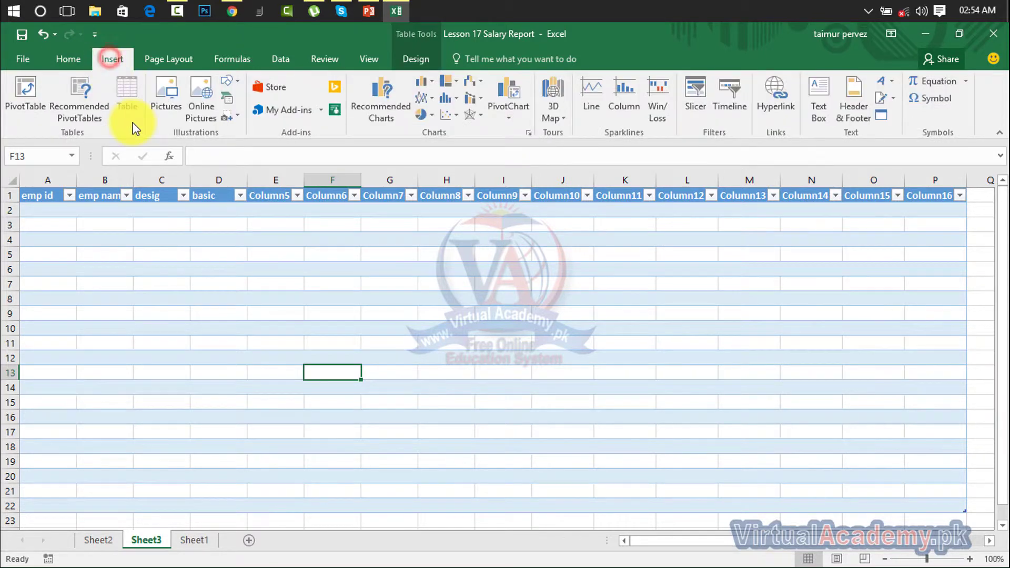